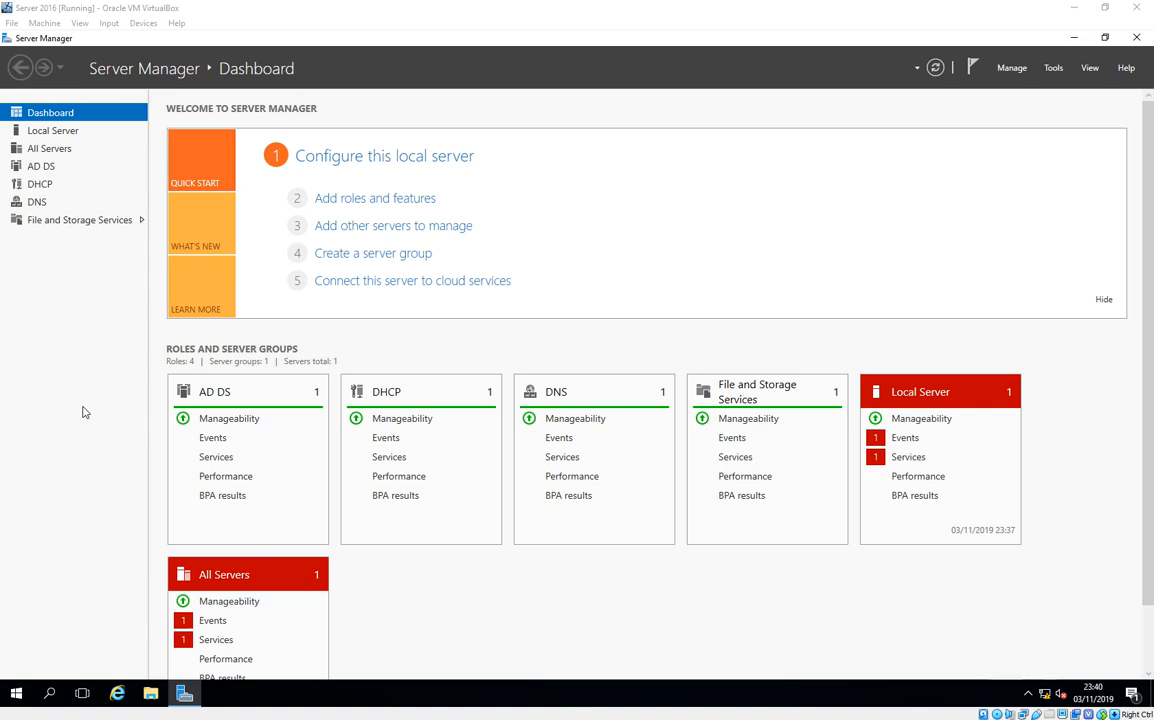
- Open Group Policy Management from the Windows Administrative Tools
click(17, 693)
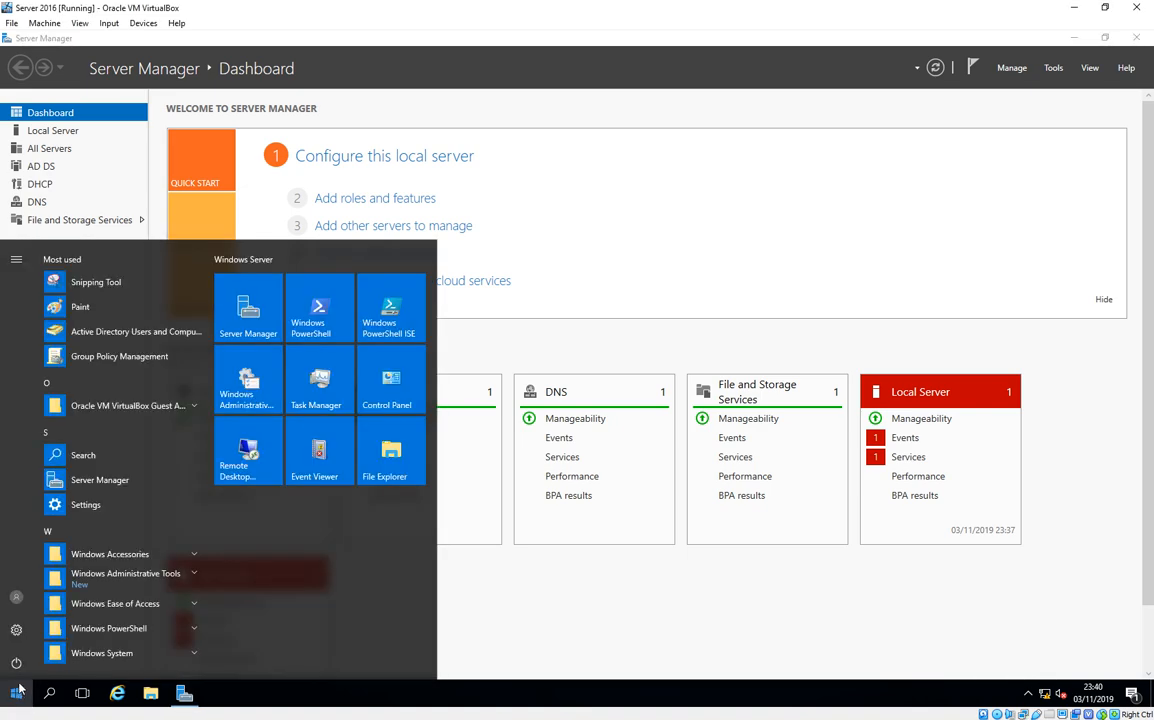
click(95, 575)
scroll(95, 577, down, 8)
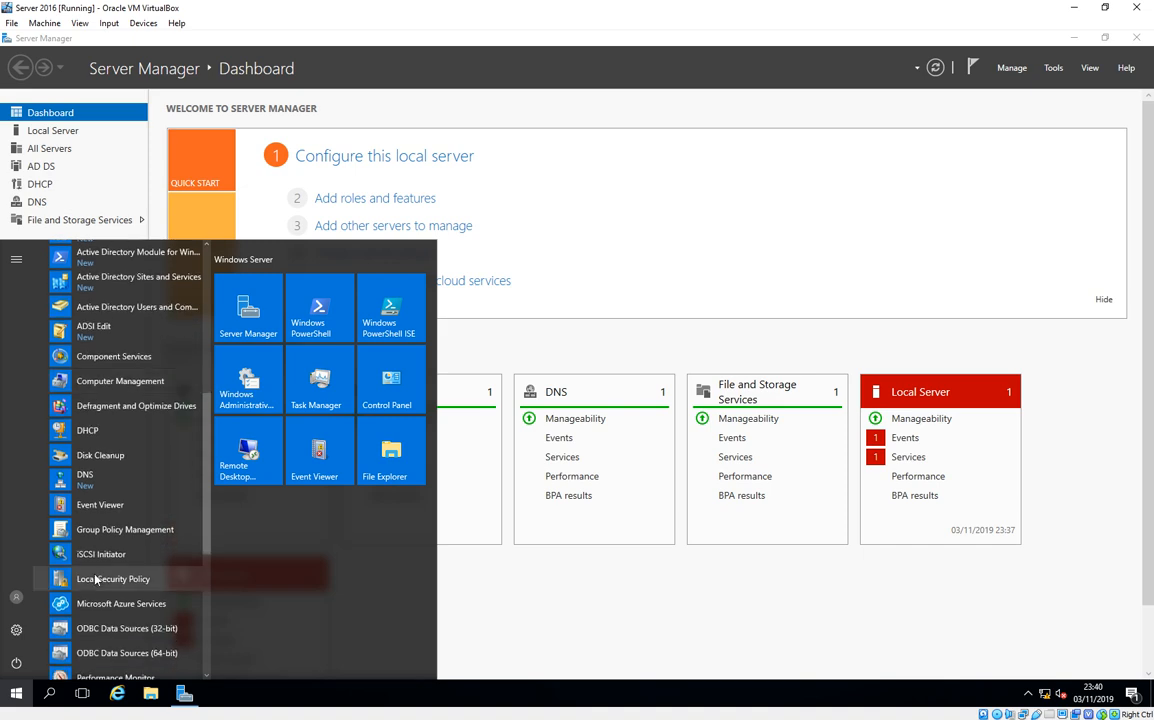
click(145, 531)
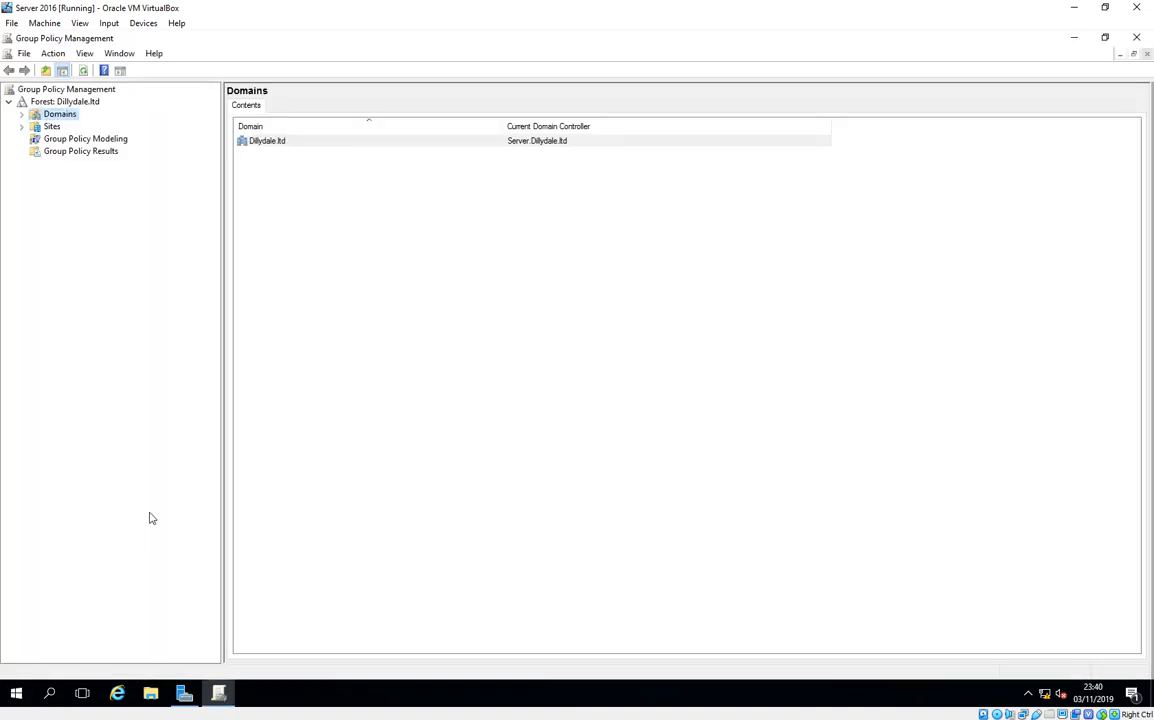
- Expand the Dillydale.ltd domain with its Group Policy Objects and Mr-Men unit, and view the scope of the No Control Panel policy link
click(22, 114)
click(35, 127)
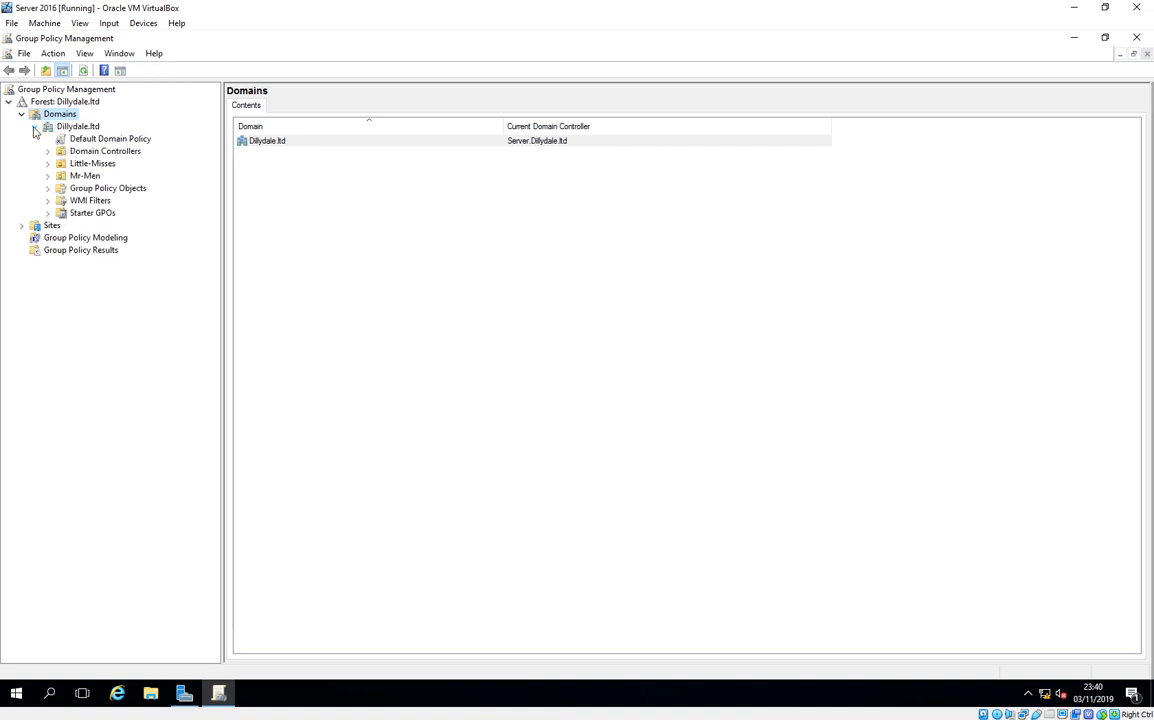
click(47, 188)
click(47, 176)
click(76, 188)
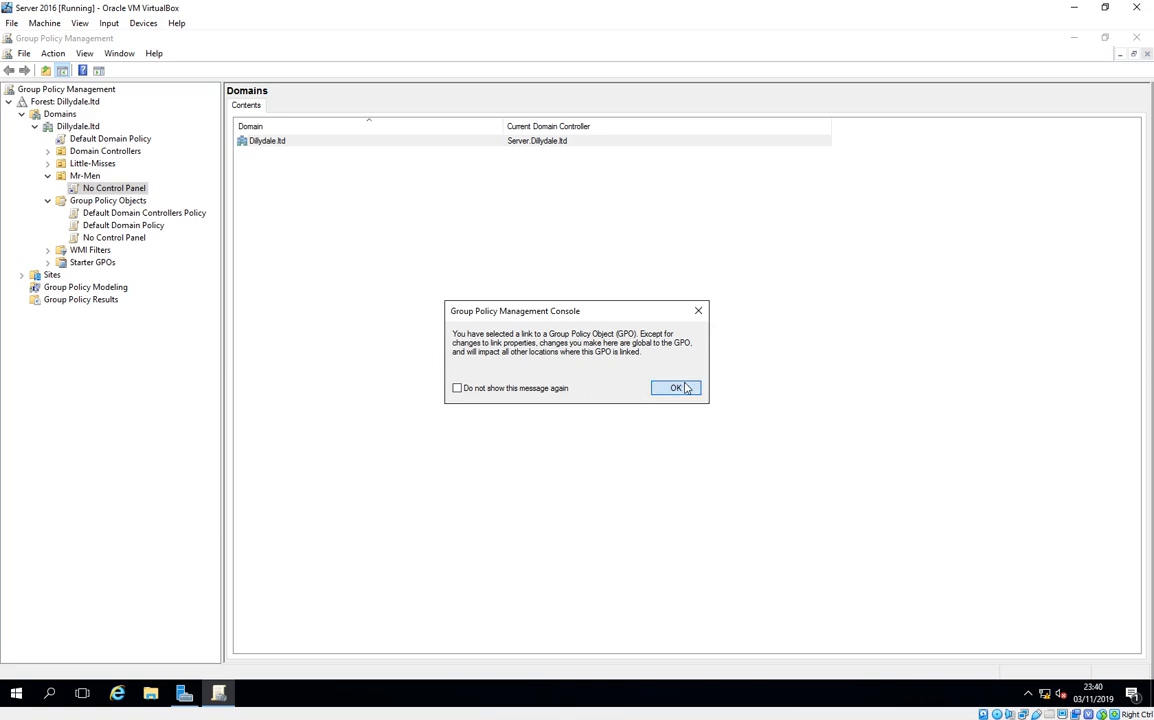
click(675, 388)
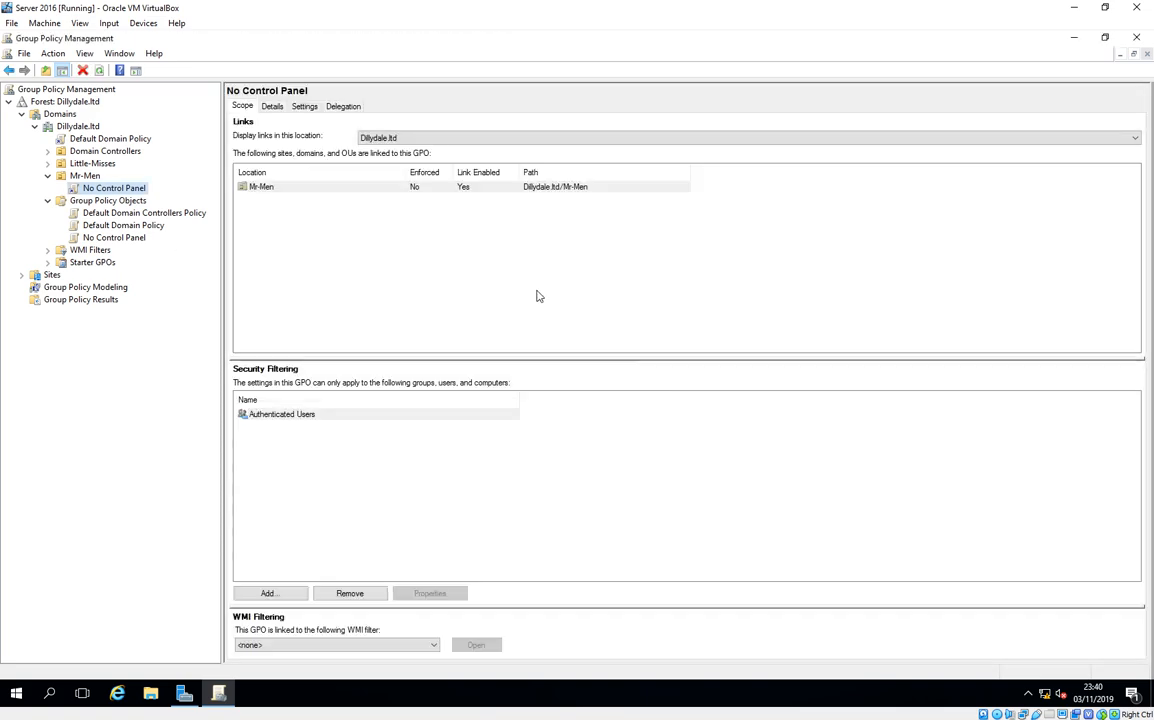
- Create a GPO named Password Policy in the Dillydale.ltd domain and link it there
right_click(86, 129)
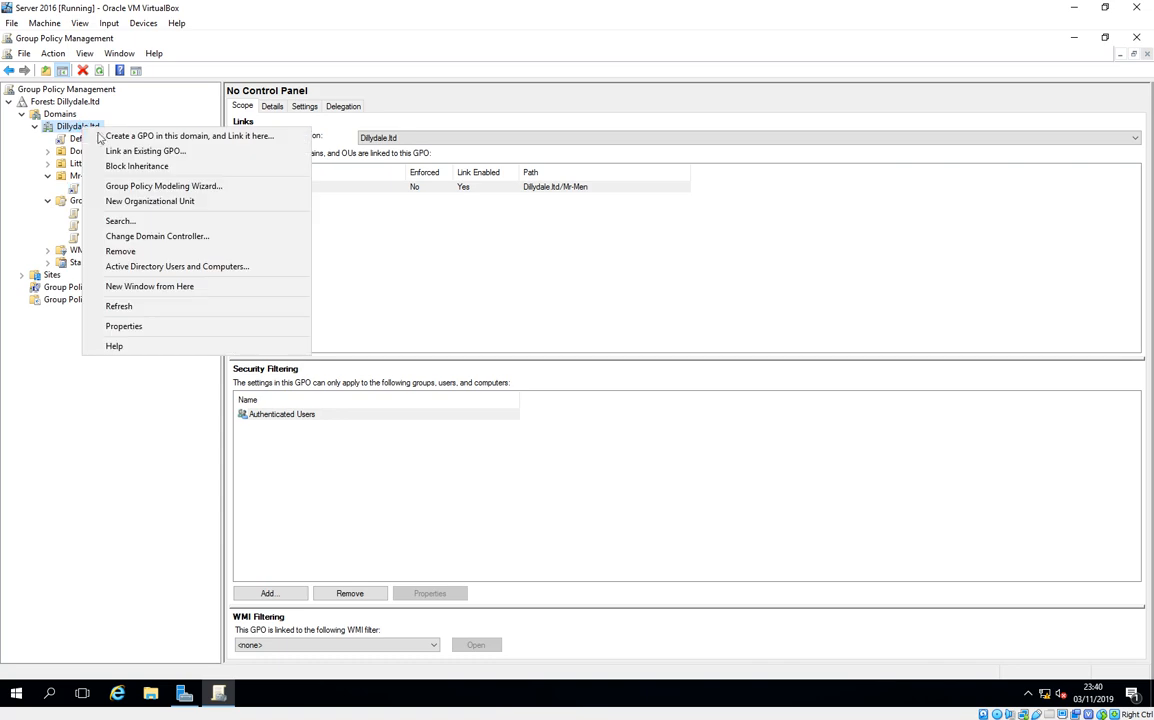
click(112, 134)
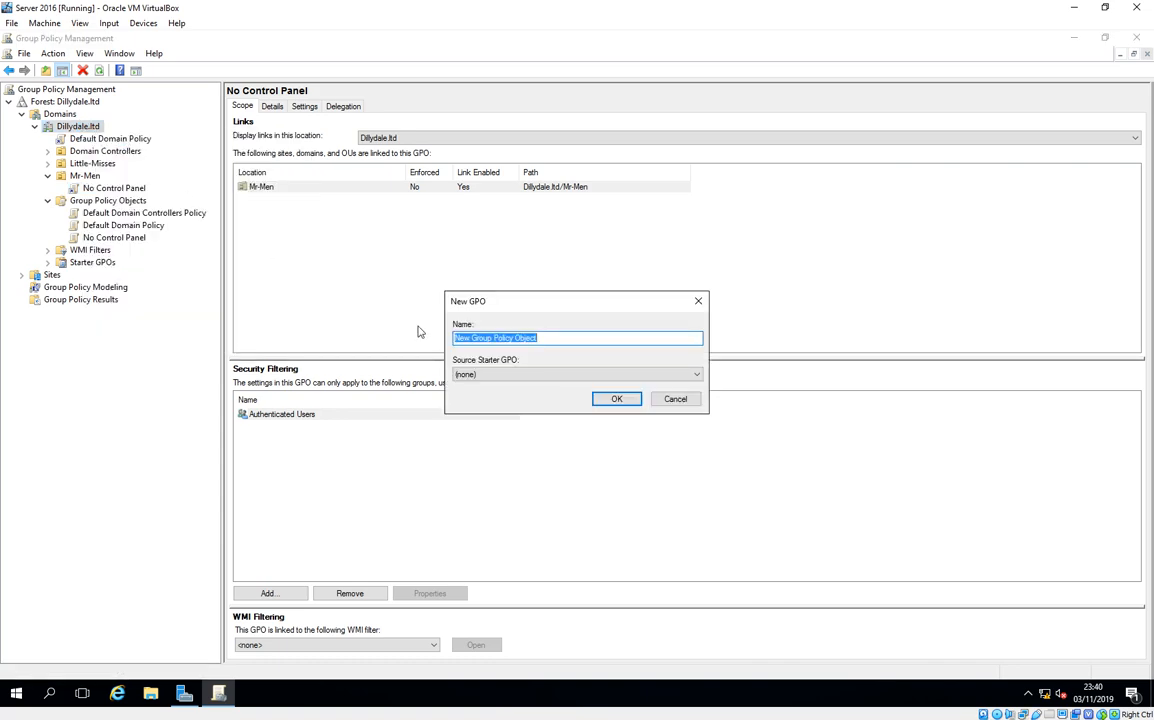
text(Passwor)
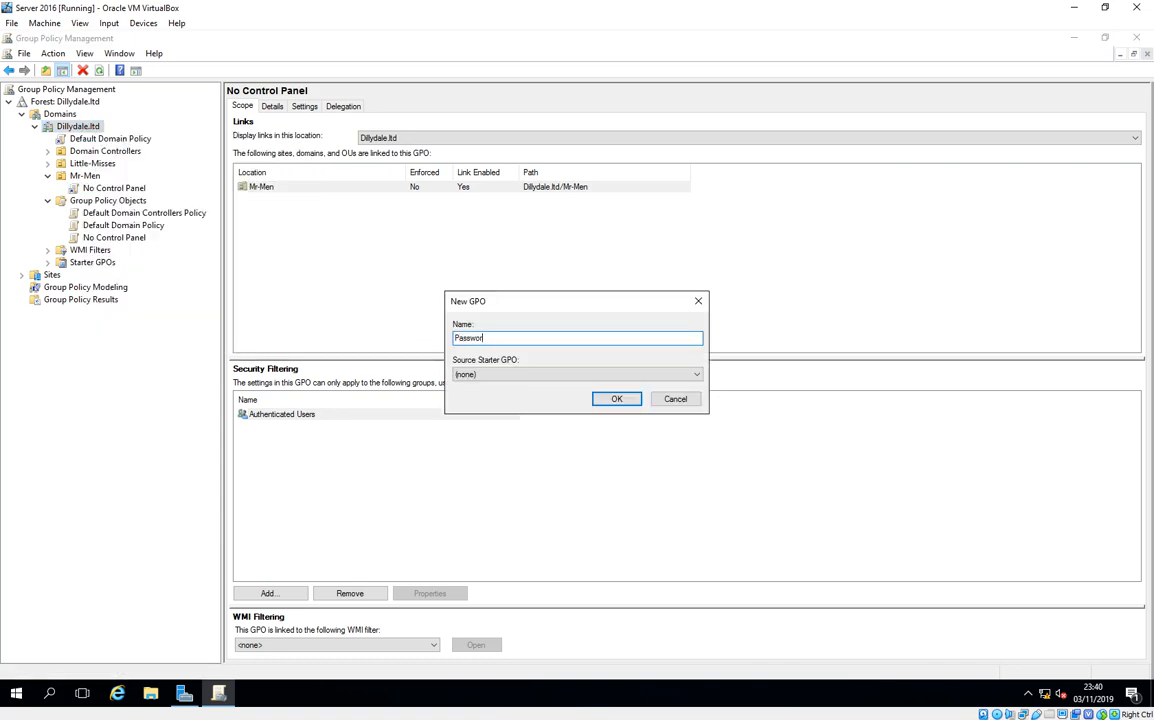
text(d Policy)
key(Return)
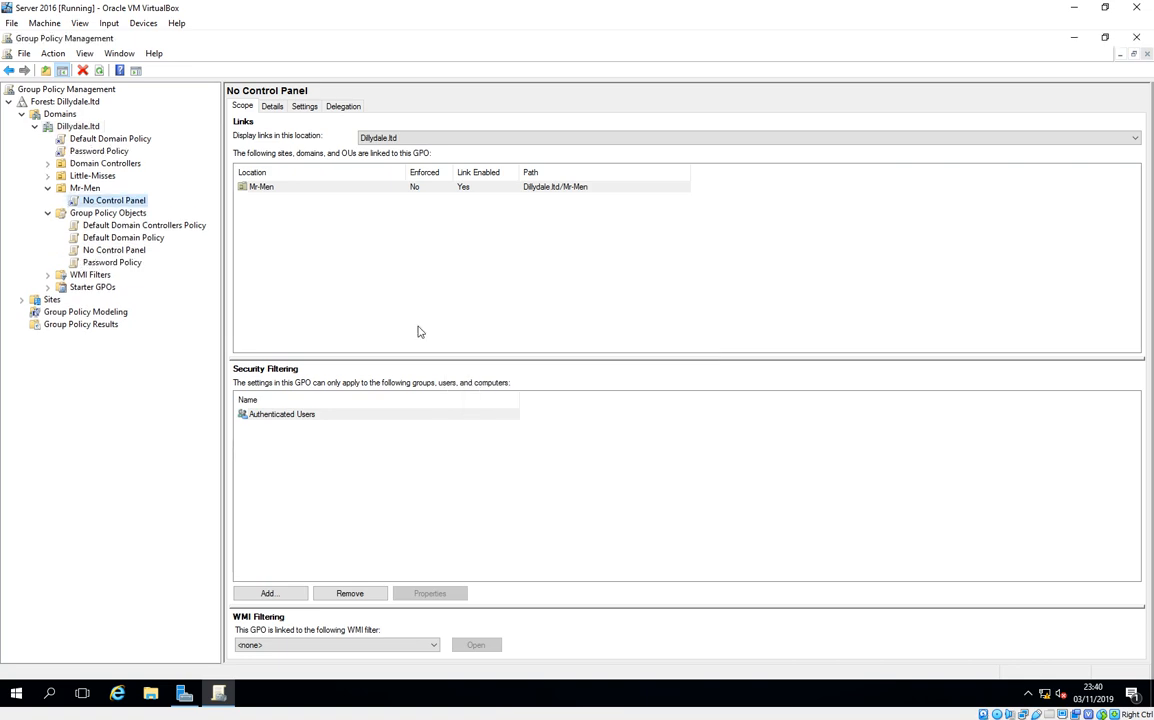
- Open the Password Policy GPO linked to Dillydale.ltd for editing, with the editor maximized and its tree pane widened
click(125, 151)
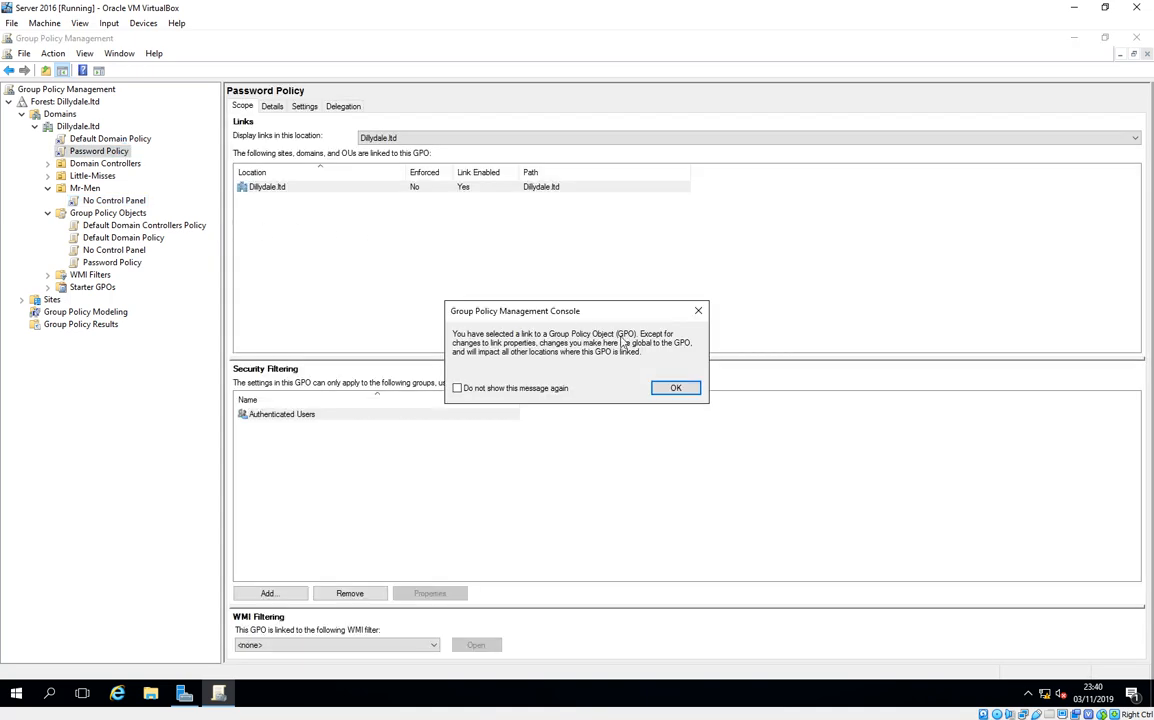
click(675, 388)
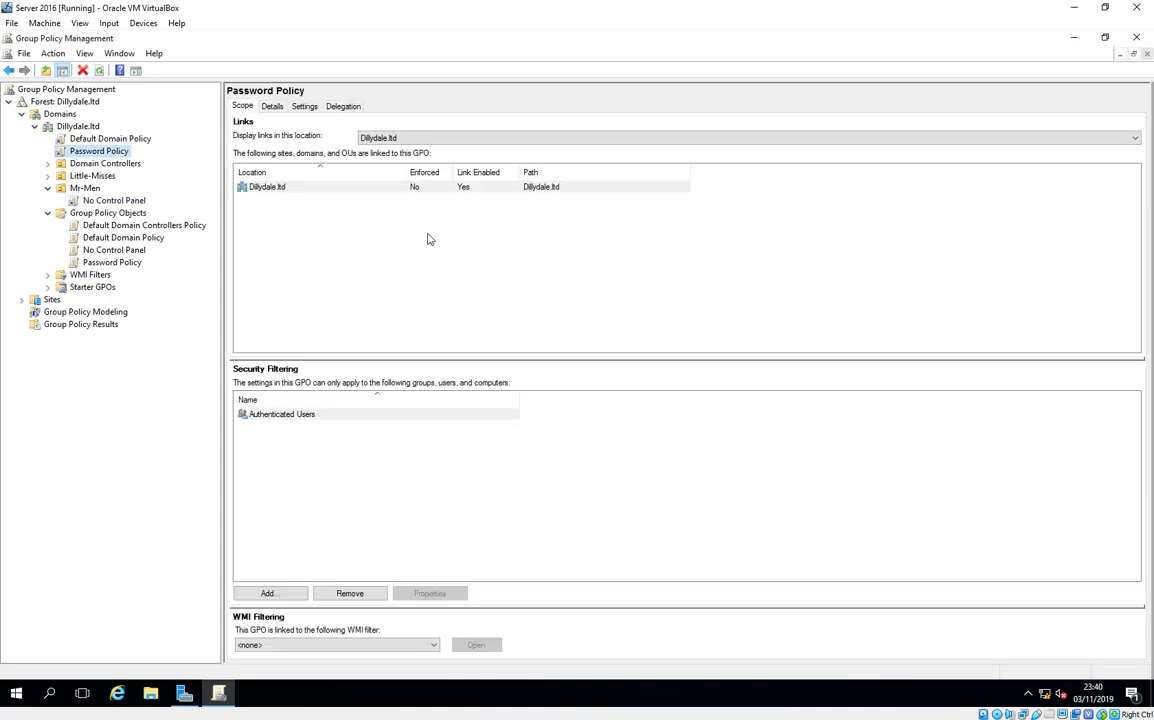
right_click(118, 150)
click(152, 160)
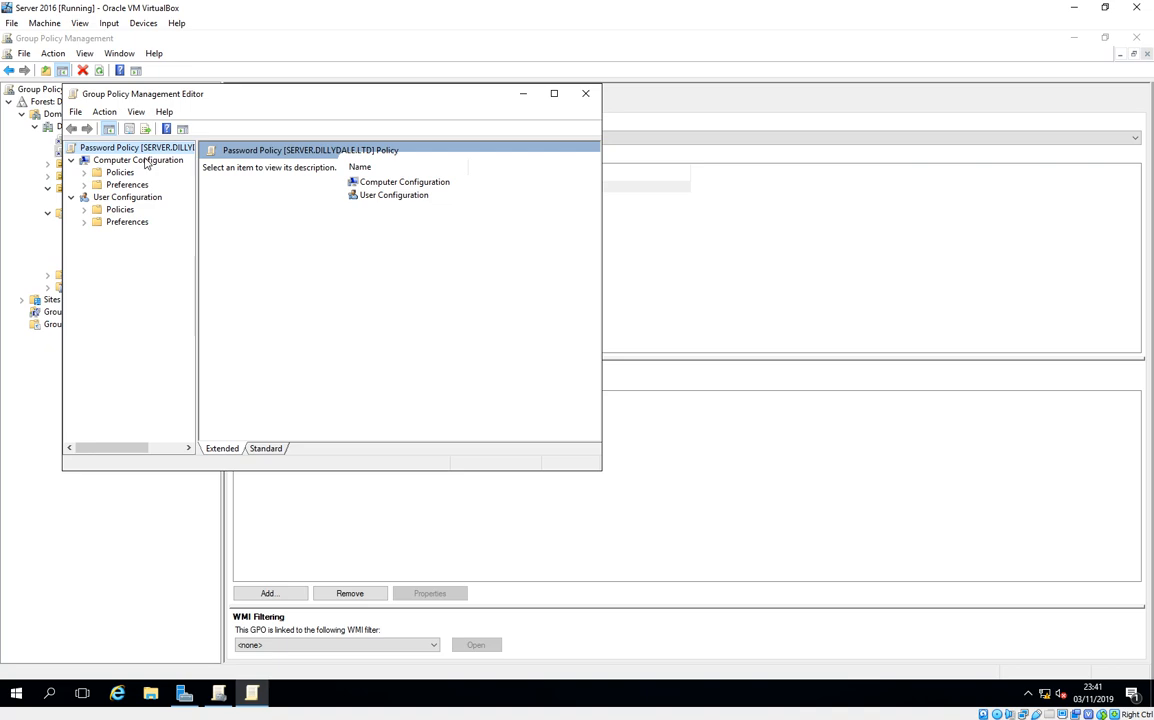
double_click(490, 92)
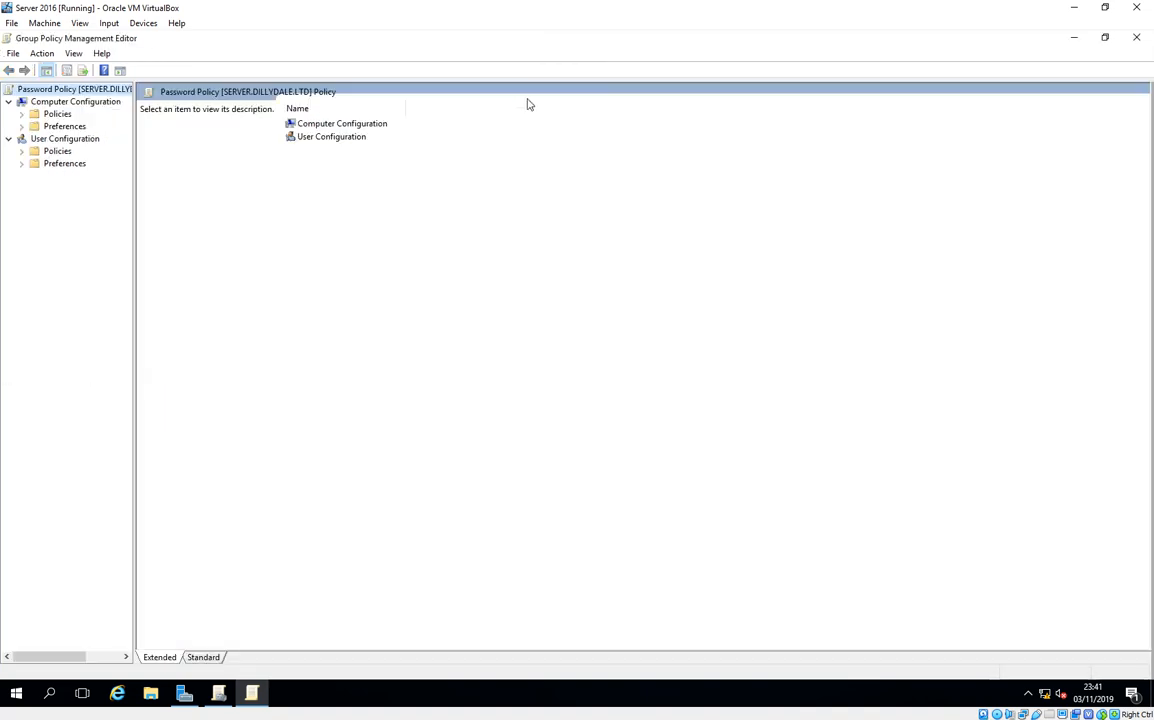
drag(134, 178, 240, 219)
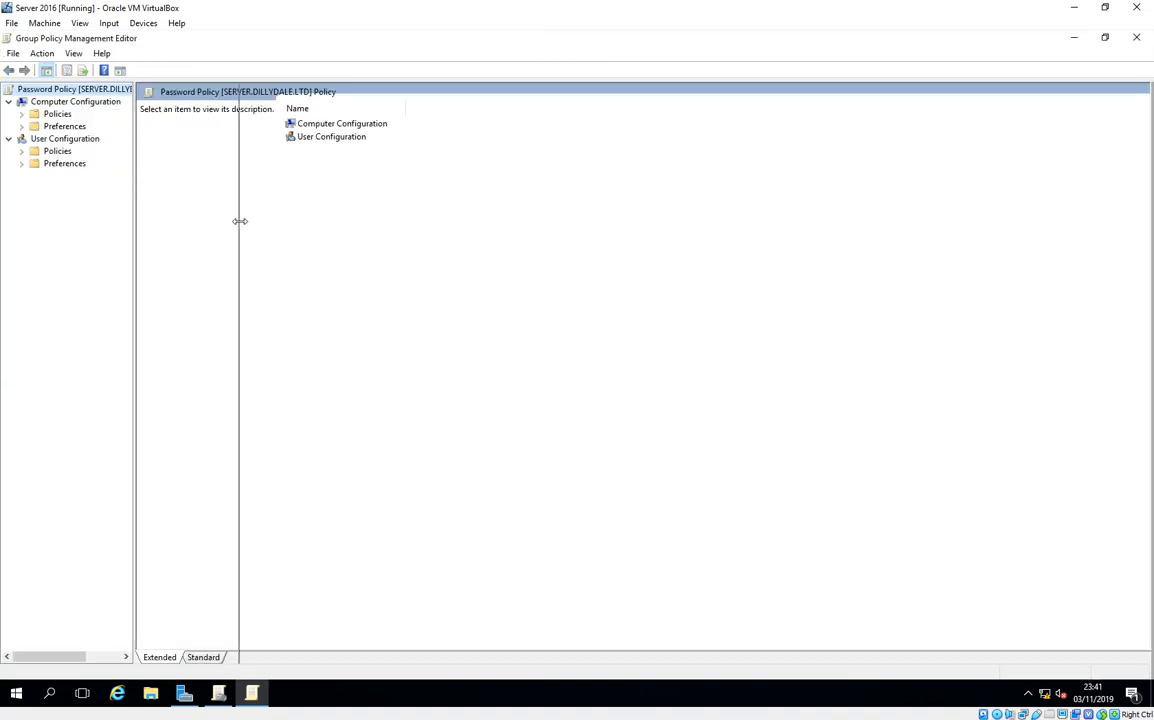
- Display the Password Policy settings within Computer Configuration > Policies > Windows Settings > Security Settings > Account Policies
click(36, 114)
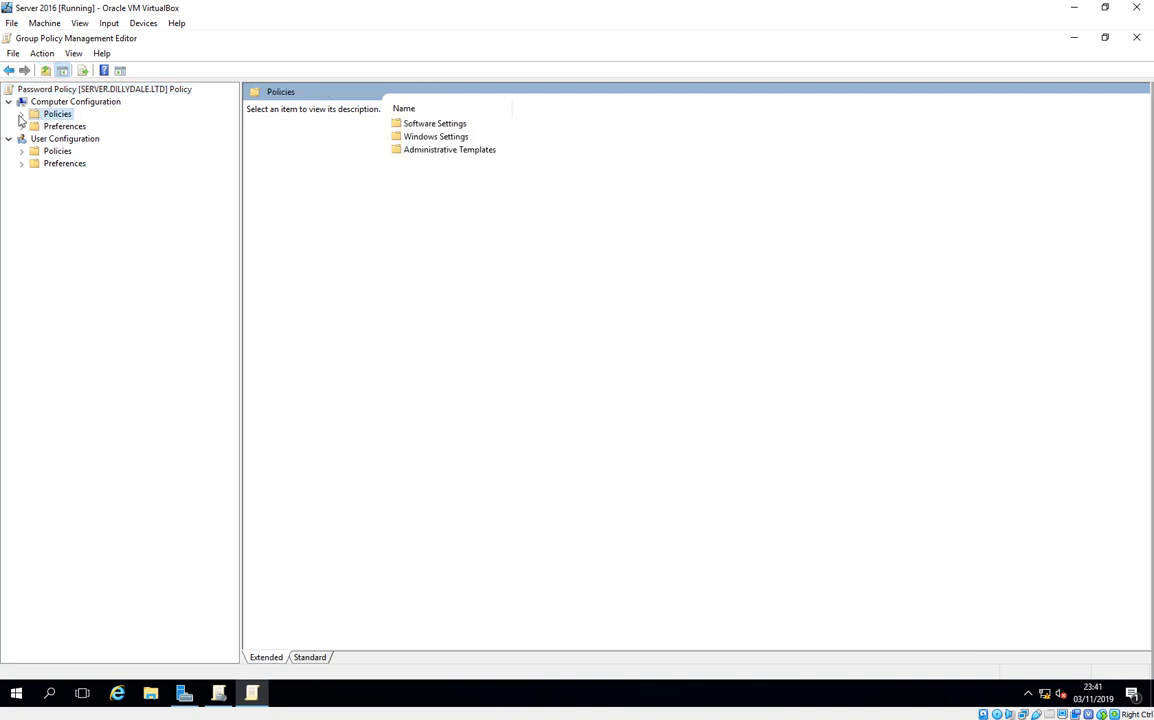
click(21, 114)
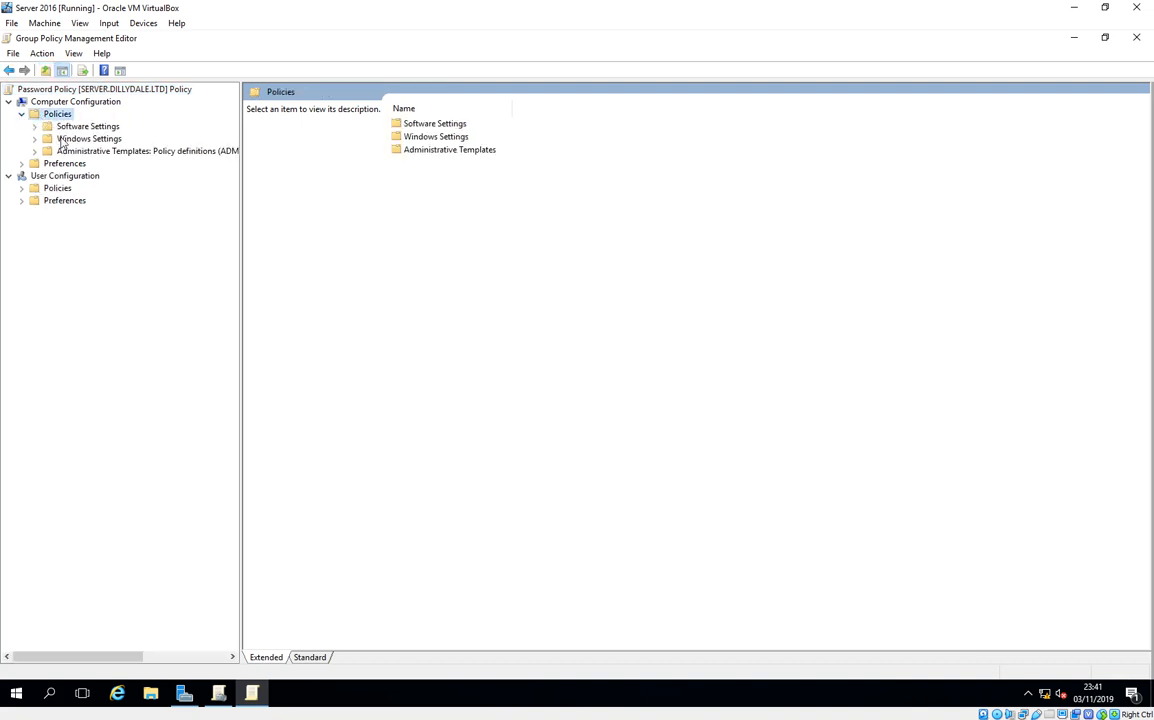
click(61, 140)
click(35, 140)
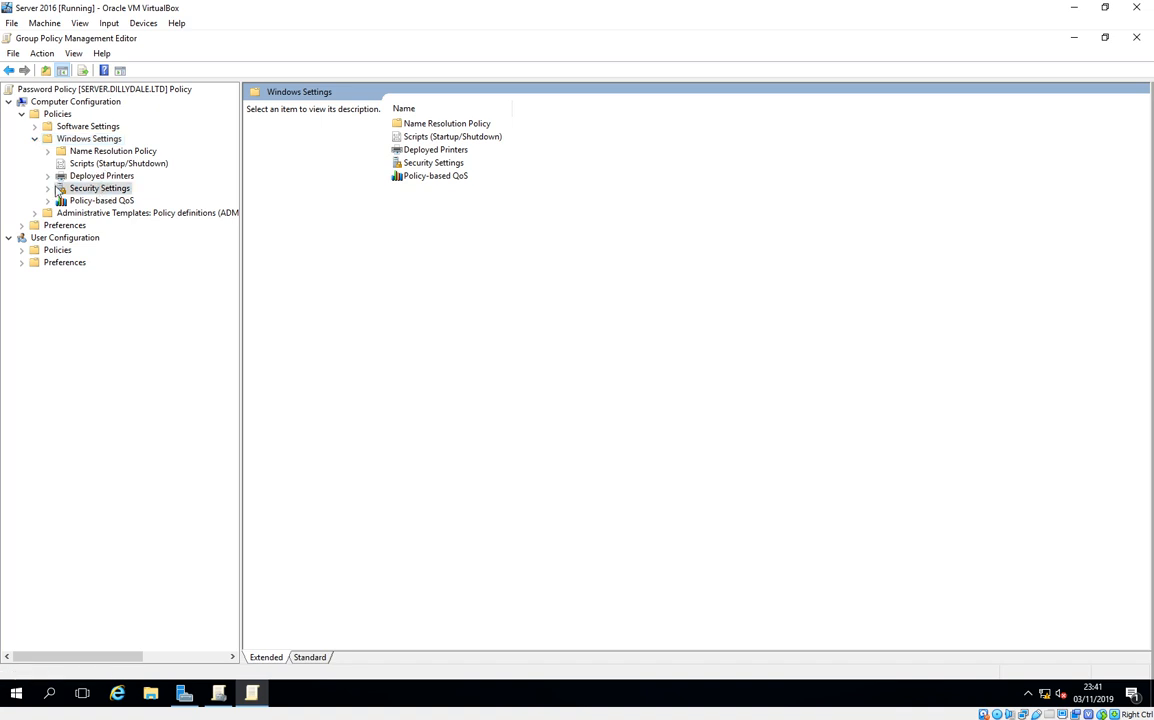
double_click(56, 189)
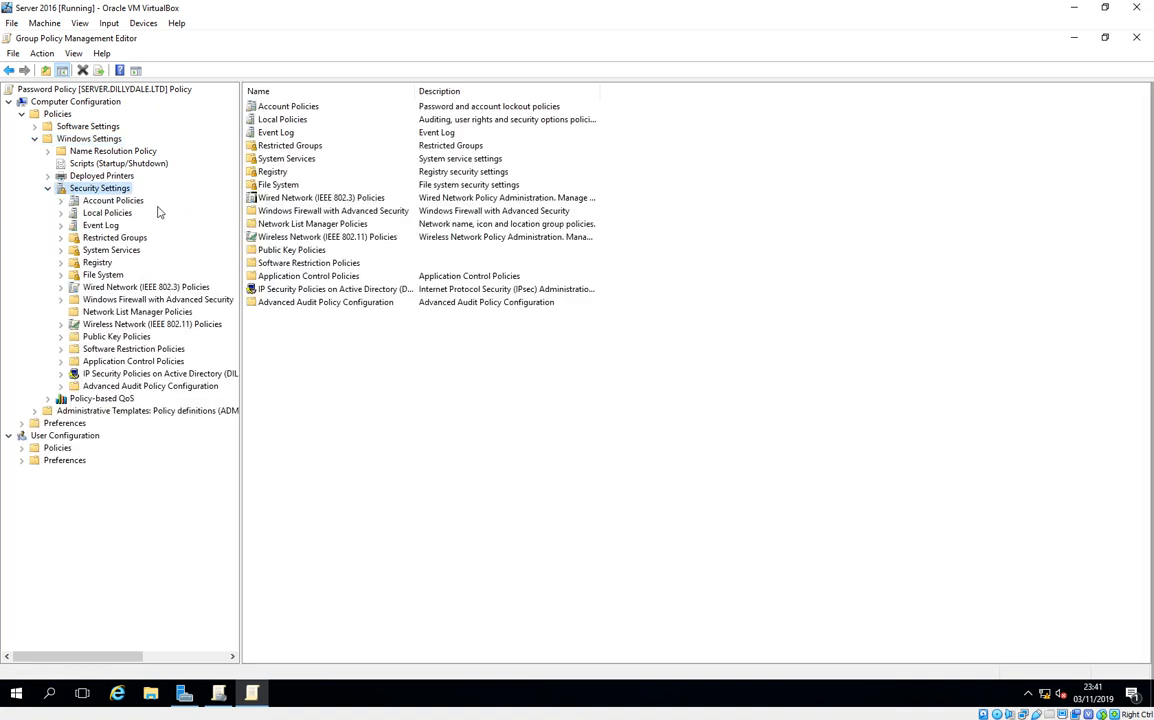
click(113, 201)
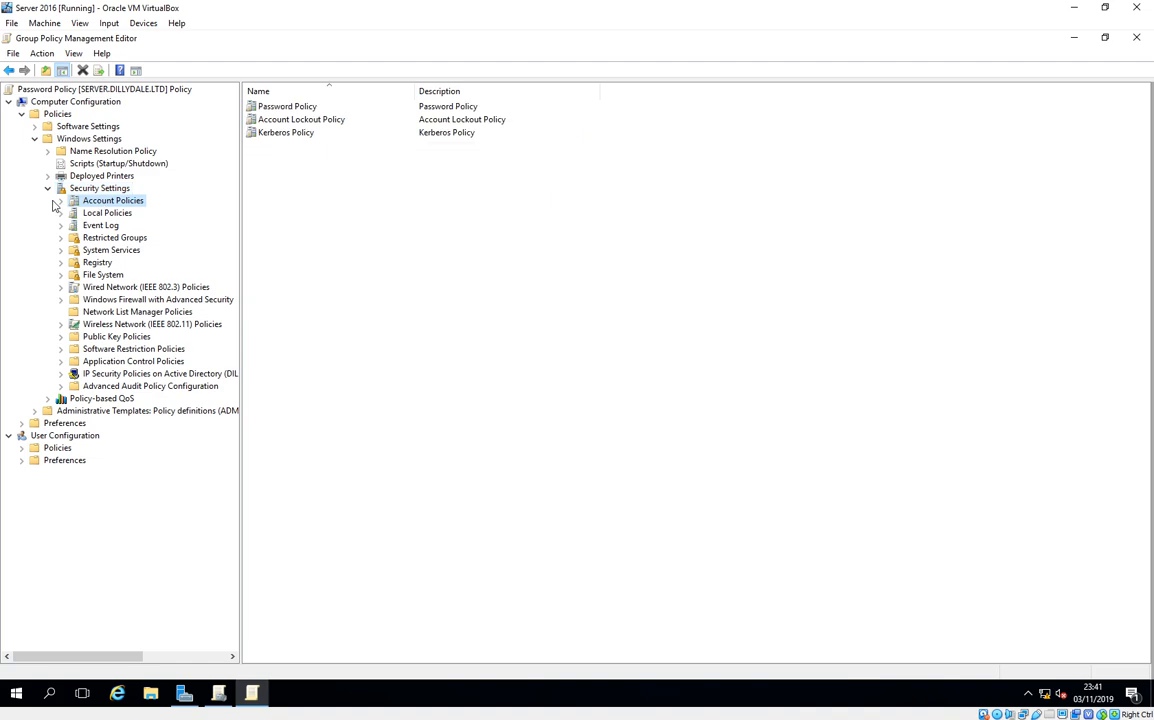
click(61, 201)
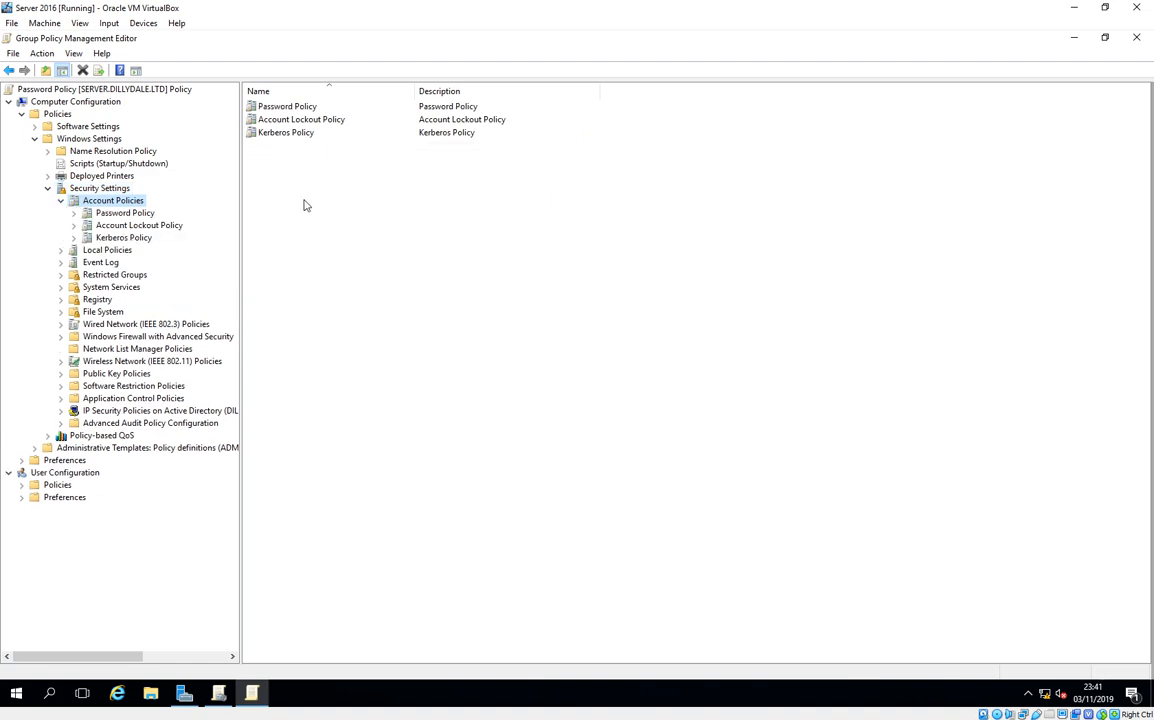
click(125, 213)
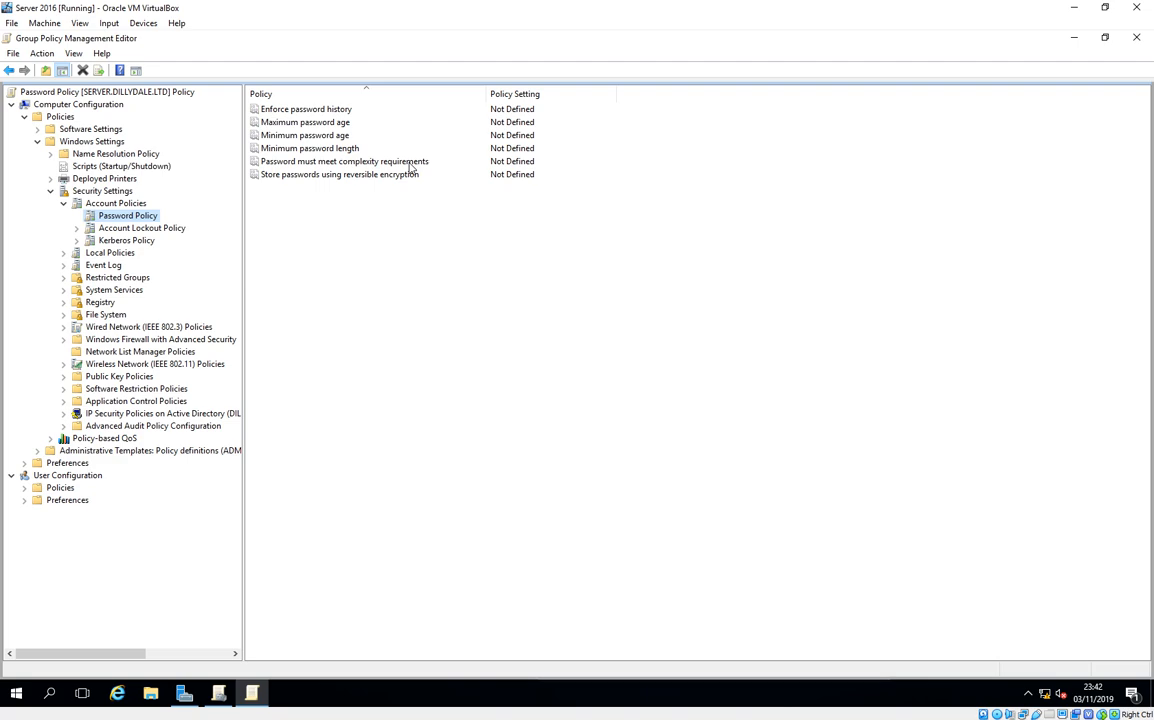
- Define the "Password must meet complexity requirements" policy as Enabled
double_click(410, 163)
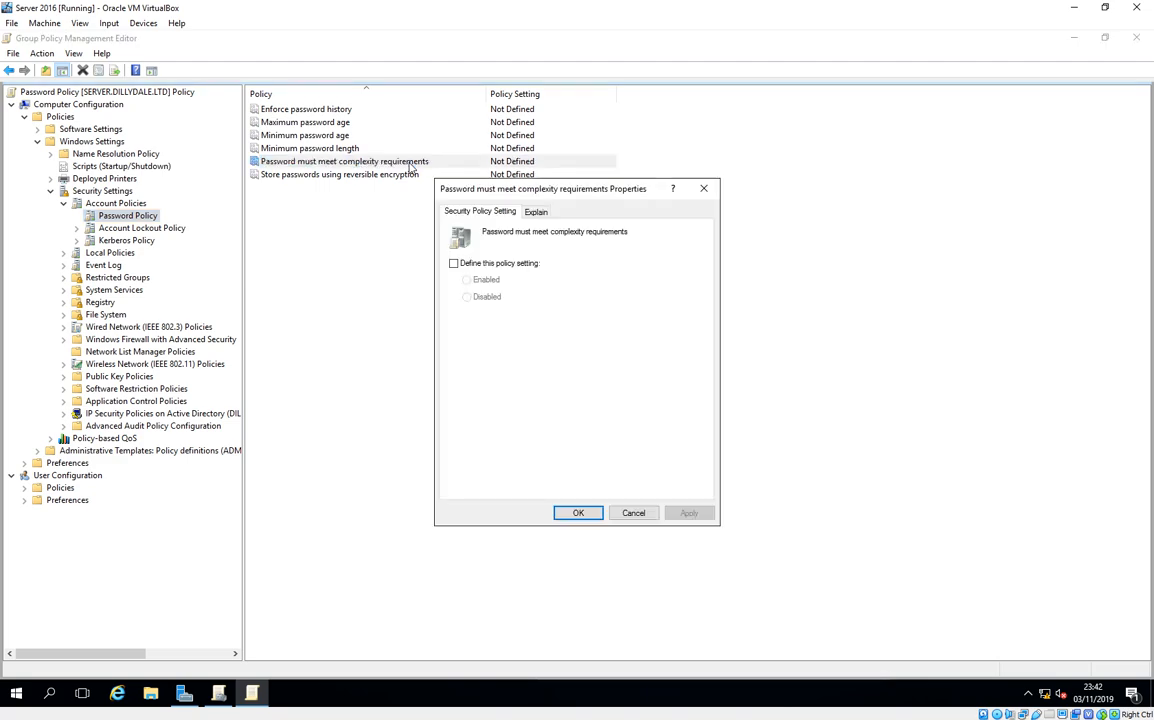
click(454, 264)
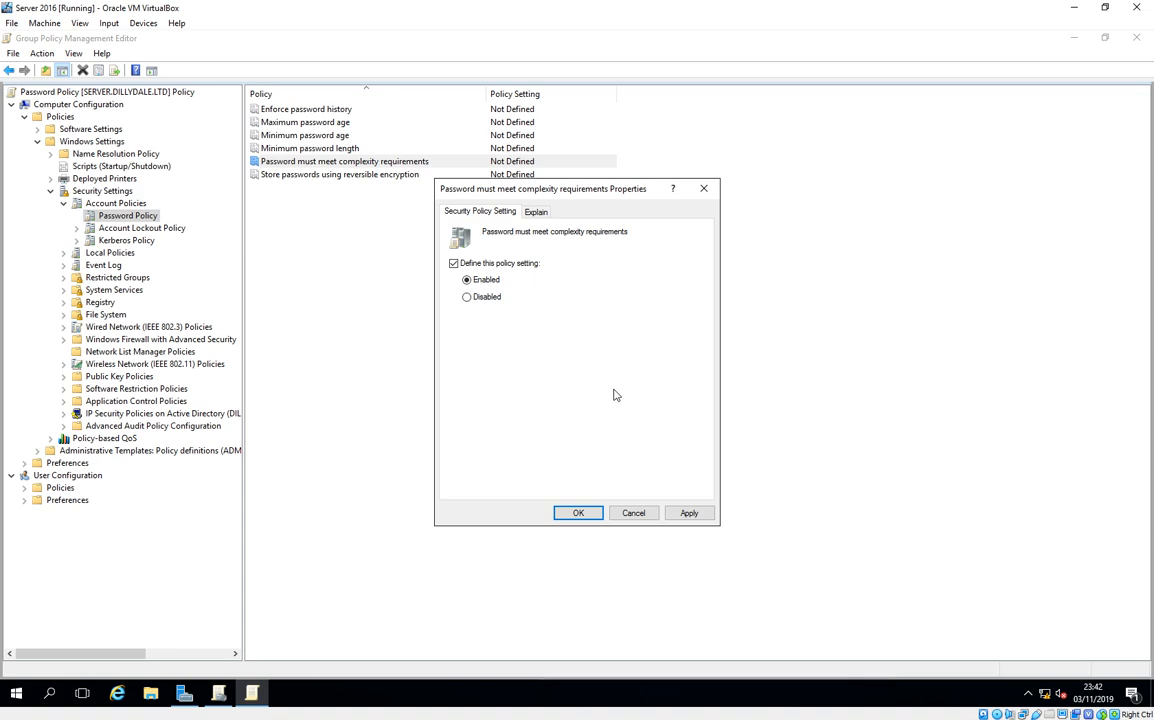
click(577, 512)
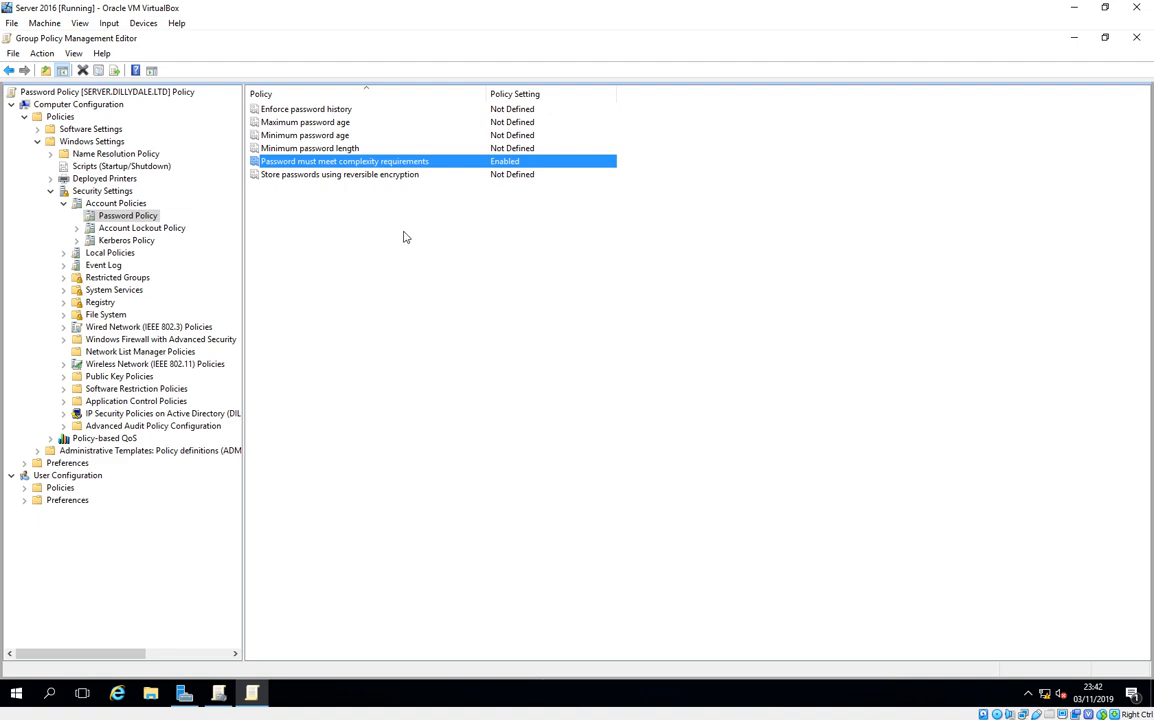
- Define the minimum password length policy as 8 characters
double_click(357, 150)
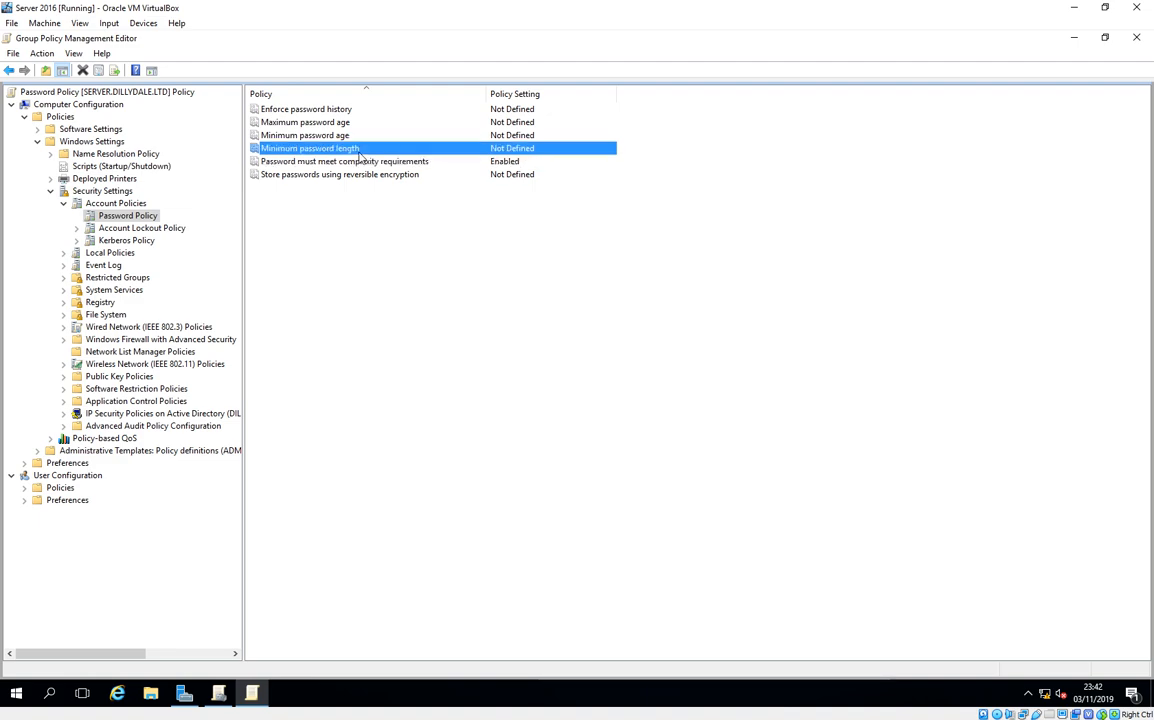
click(453, 264)
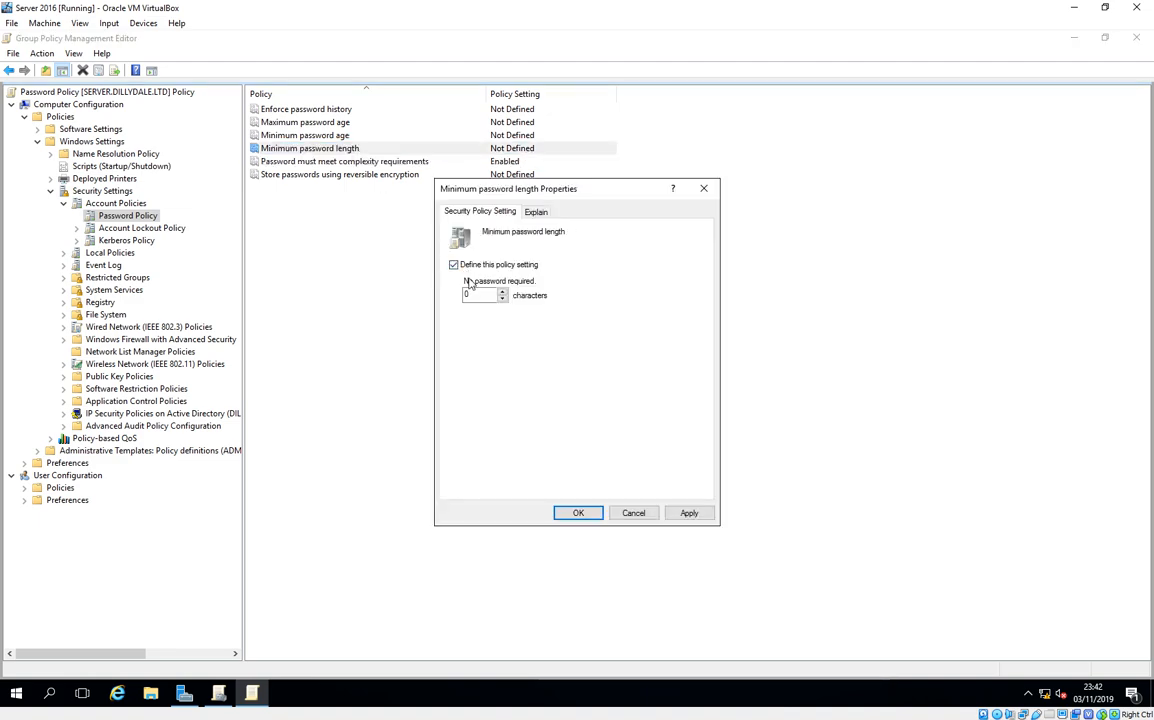
text(8)
click(686, 516)
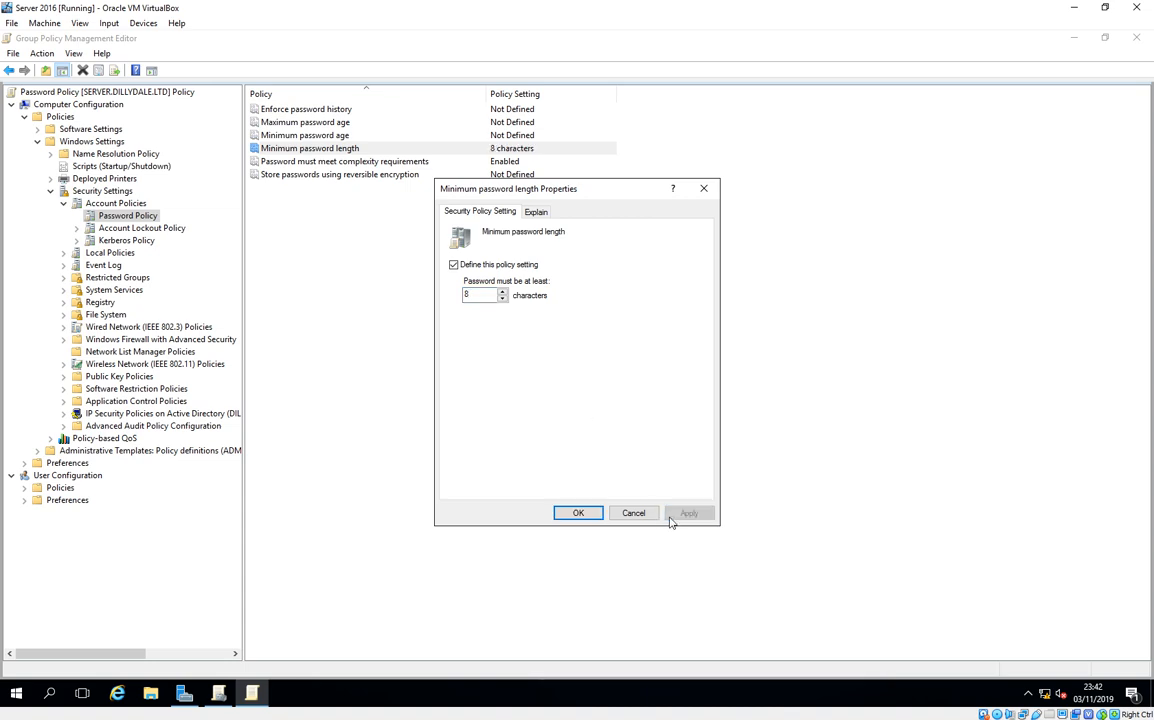
click(578, 513)
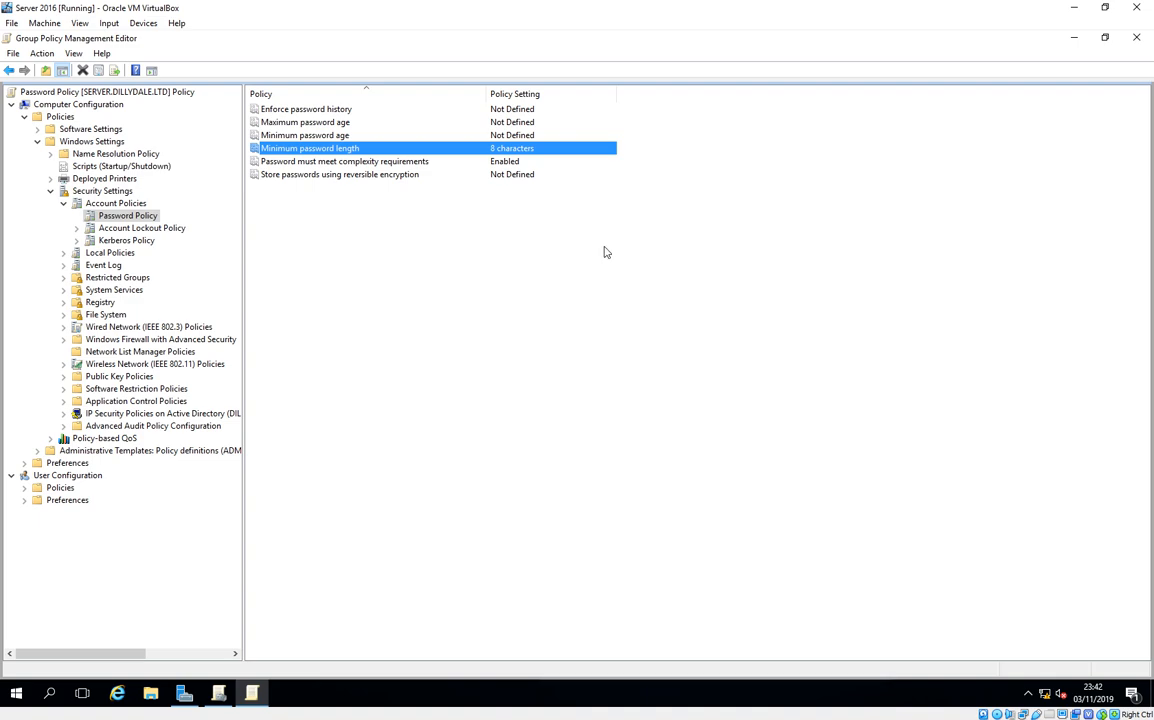
- Define the maximum password age as 30 days and accept the suggested minimum password age of 29 days
click(324, 124)
double_click(324, 124)
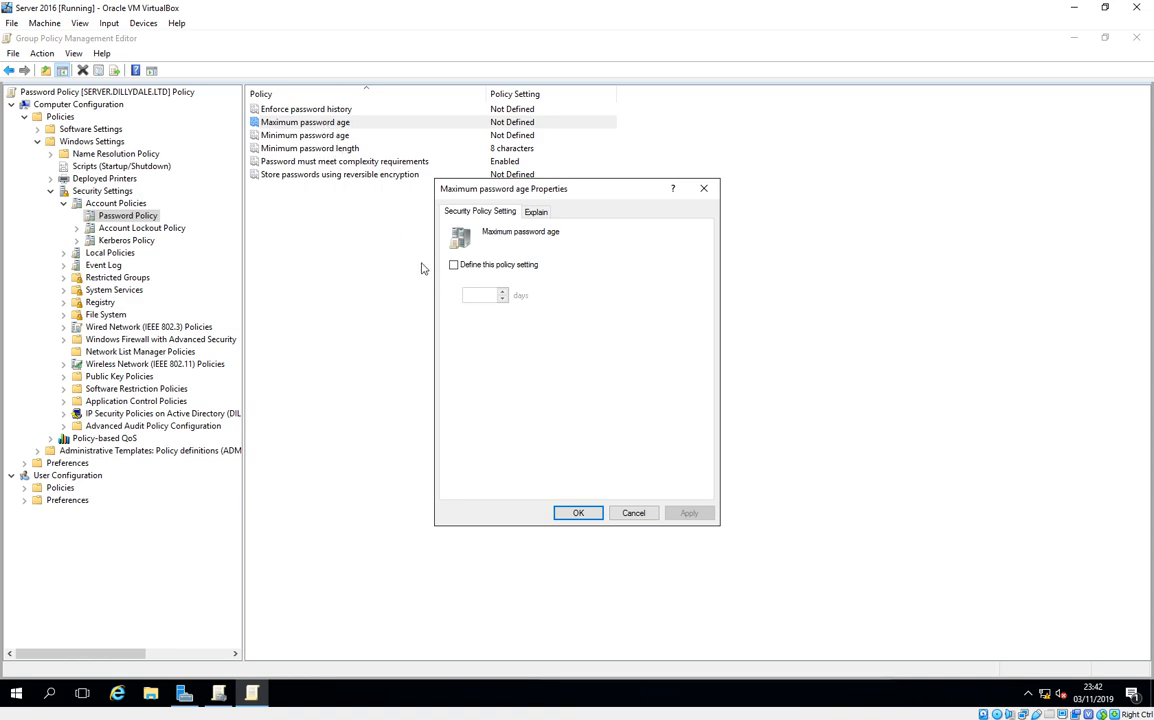
click(453, 265)
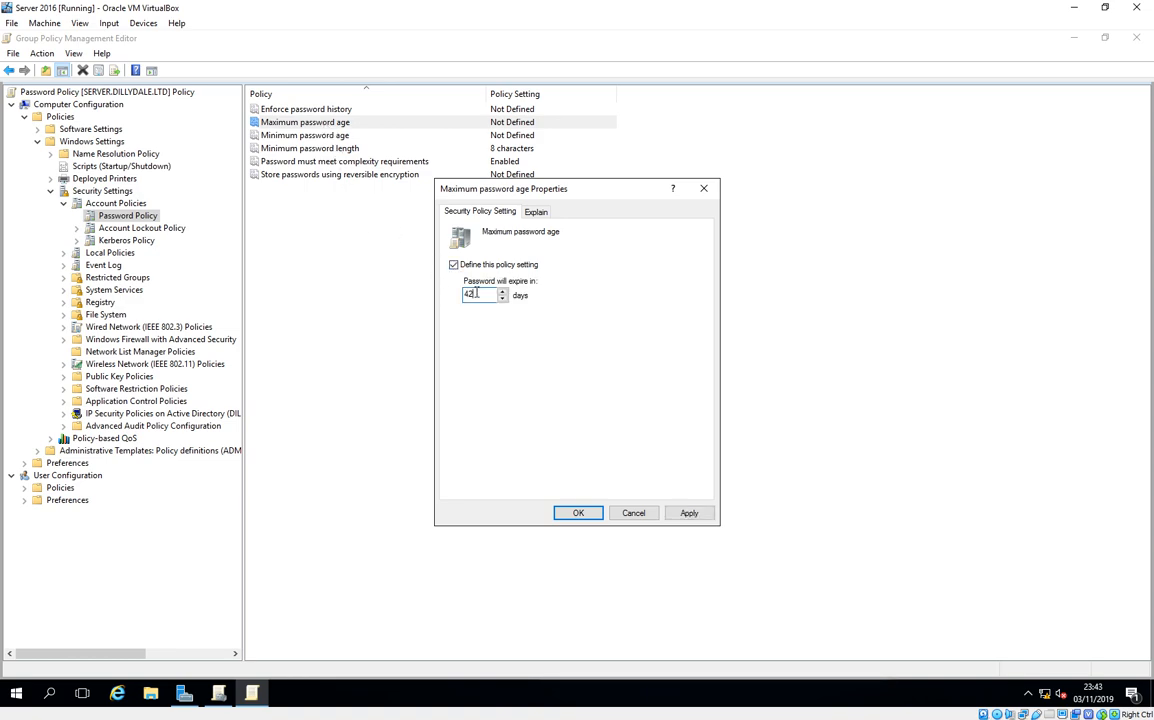
text(30)
click(593, 519)
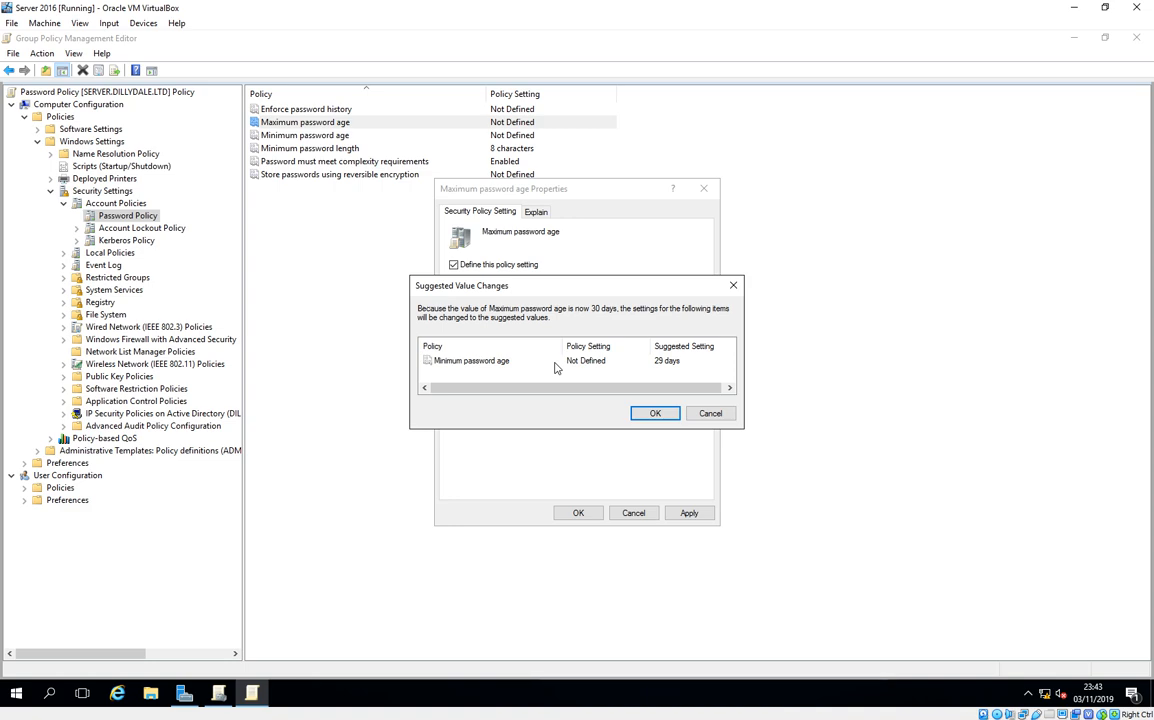
click(641, 415)
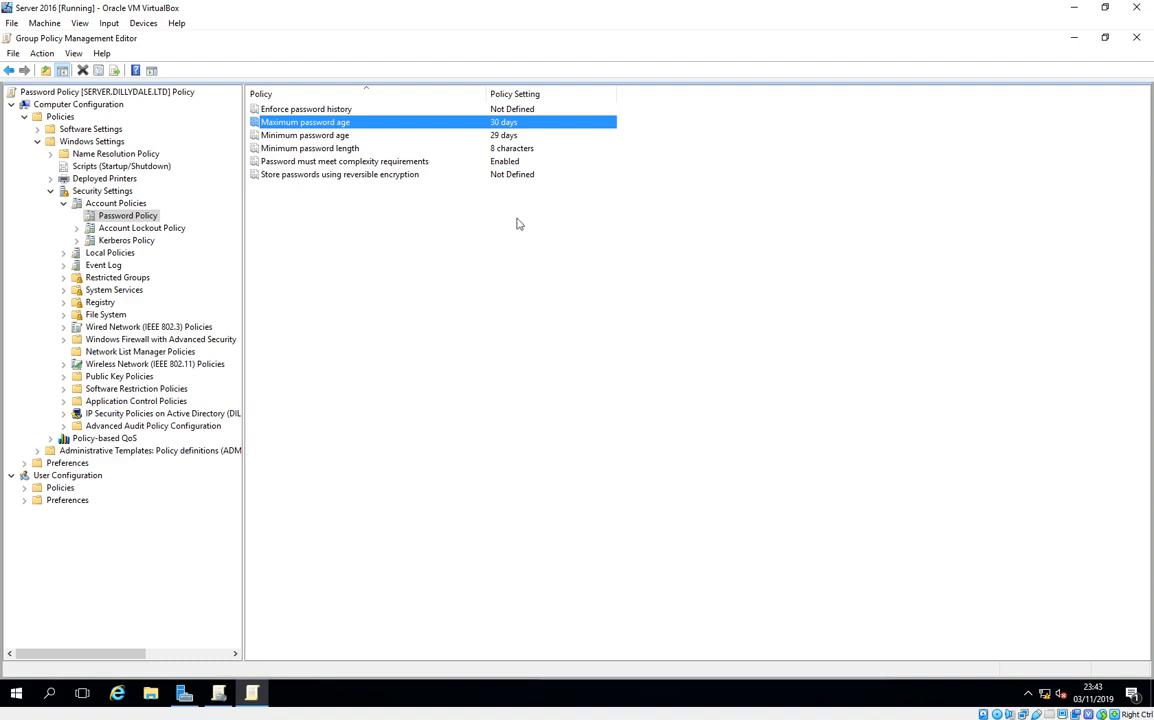
- Set the minimum password age to 1 day and apply it
double_click(318, 137)
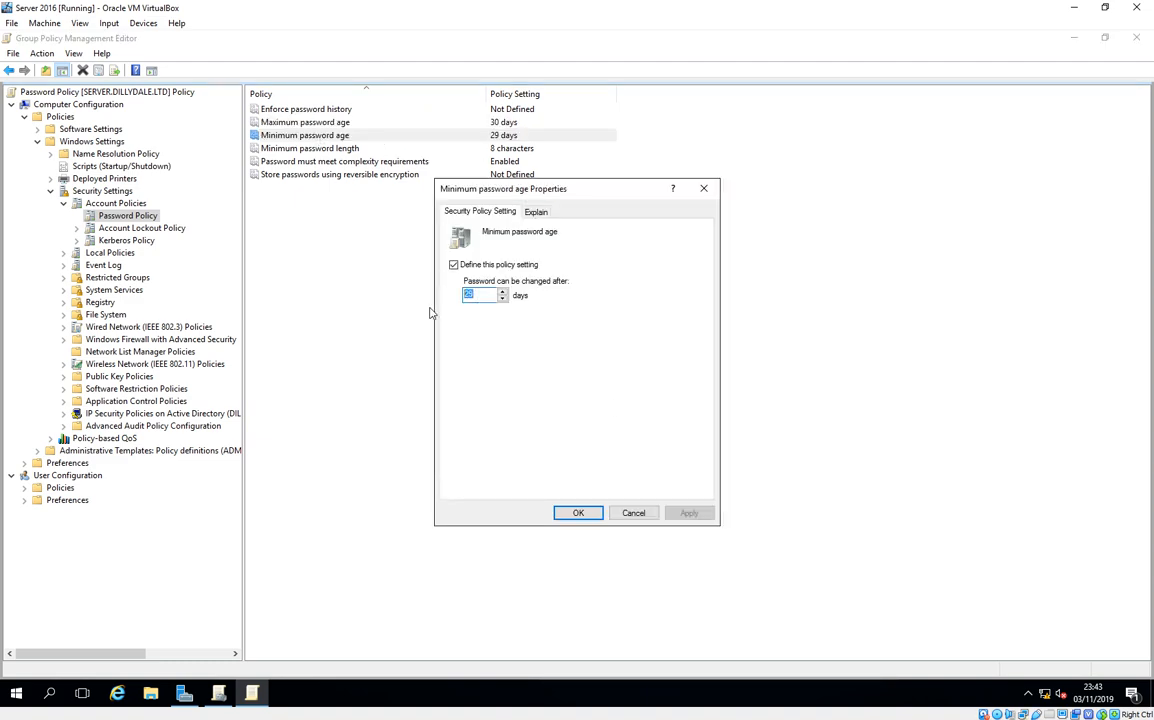
text(1)
click(686, 513)
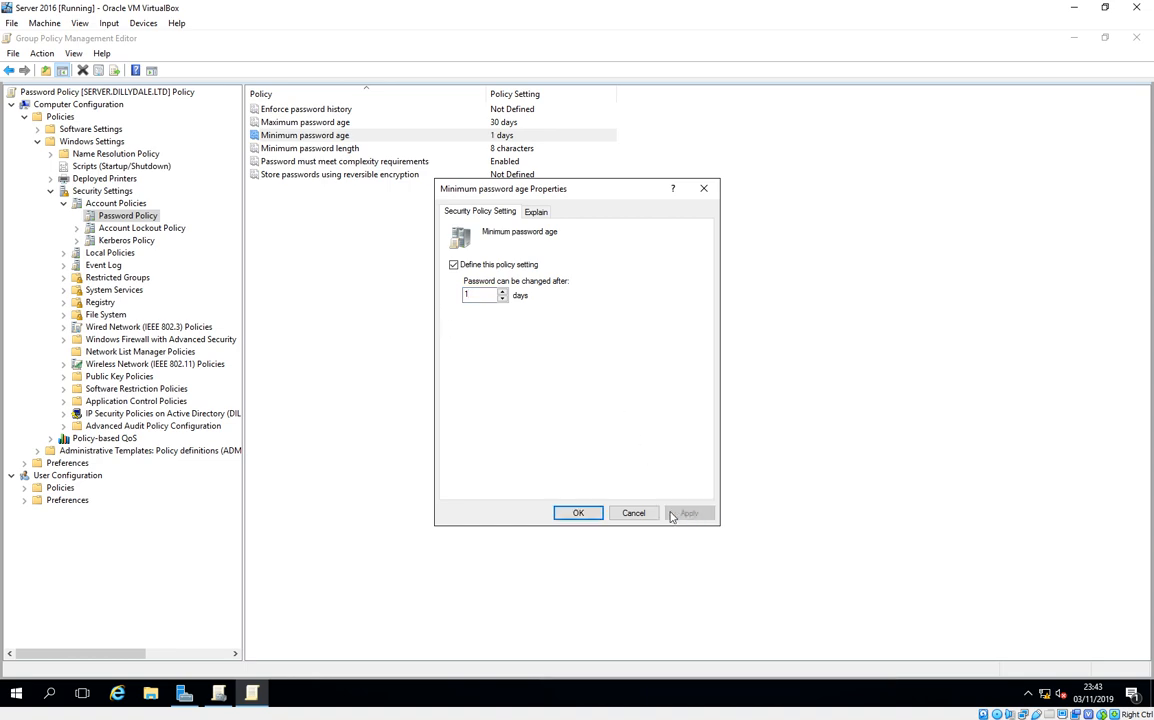
- Close the minimum password age properties and define the "Enforce password history" policy as 3 passwords remembered
click(580, 513)
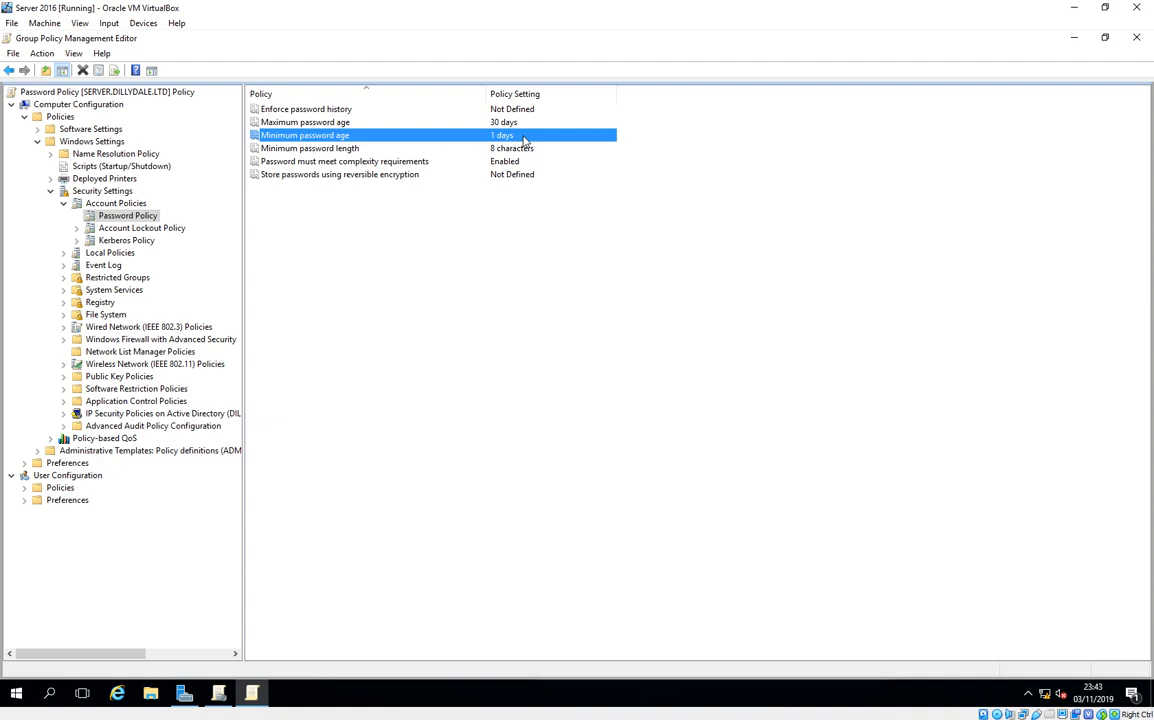
double_click(292, 109)
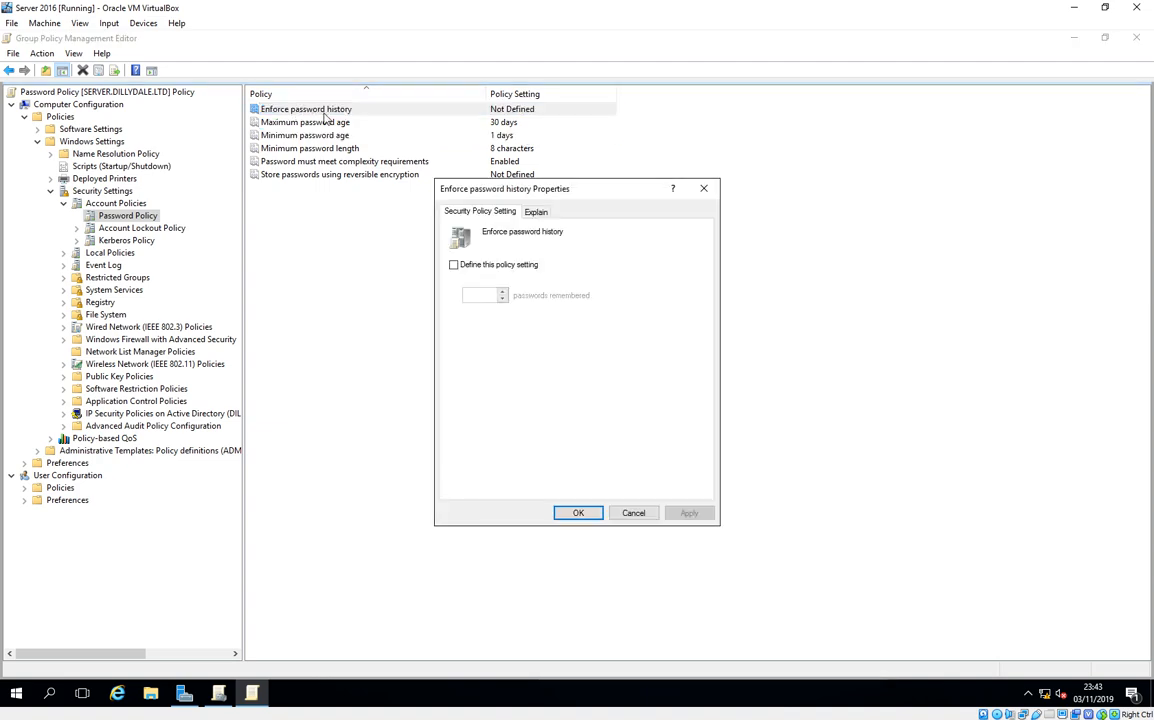
click(454, 264)
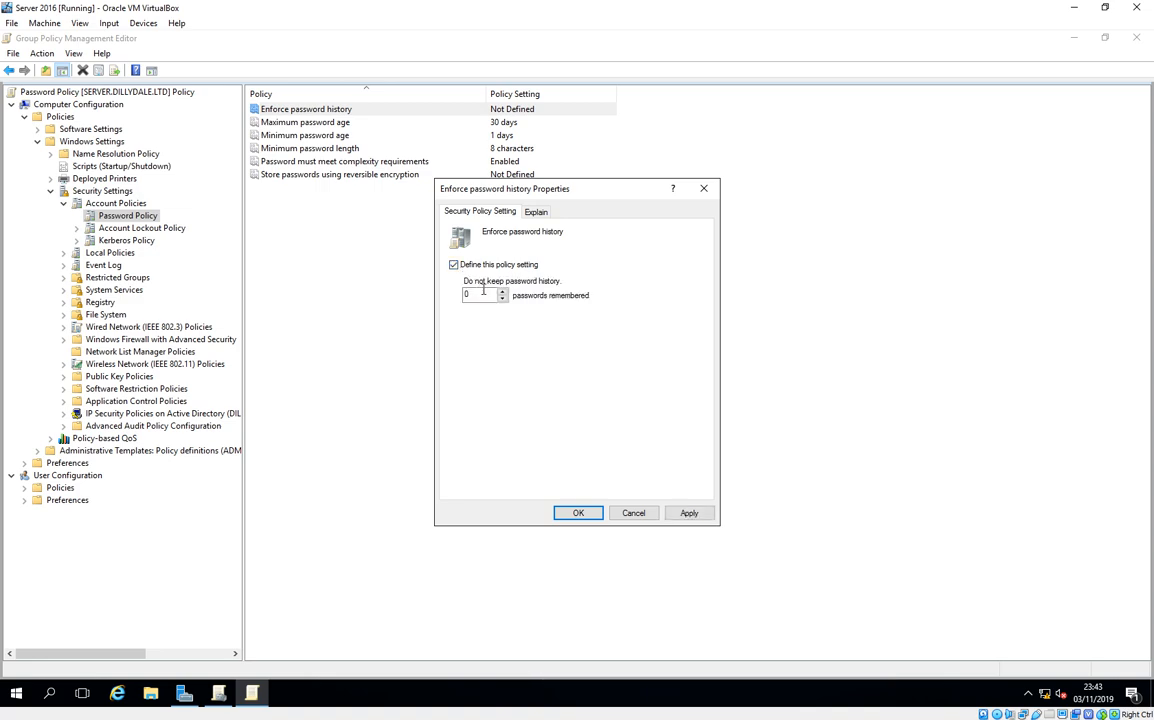
click(483, 294)
double_click(466, 295)
text(3)
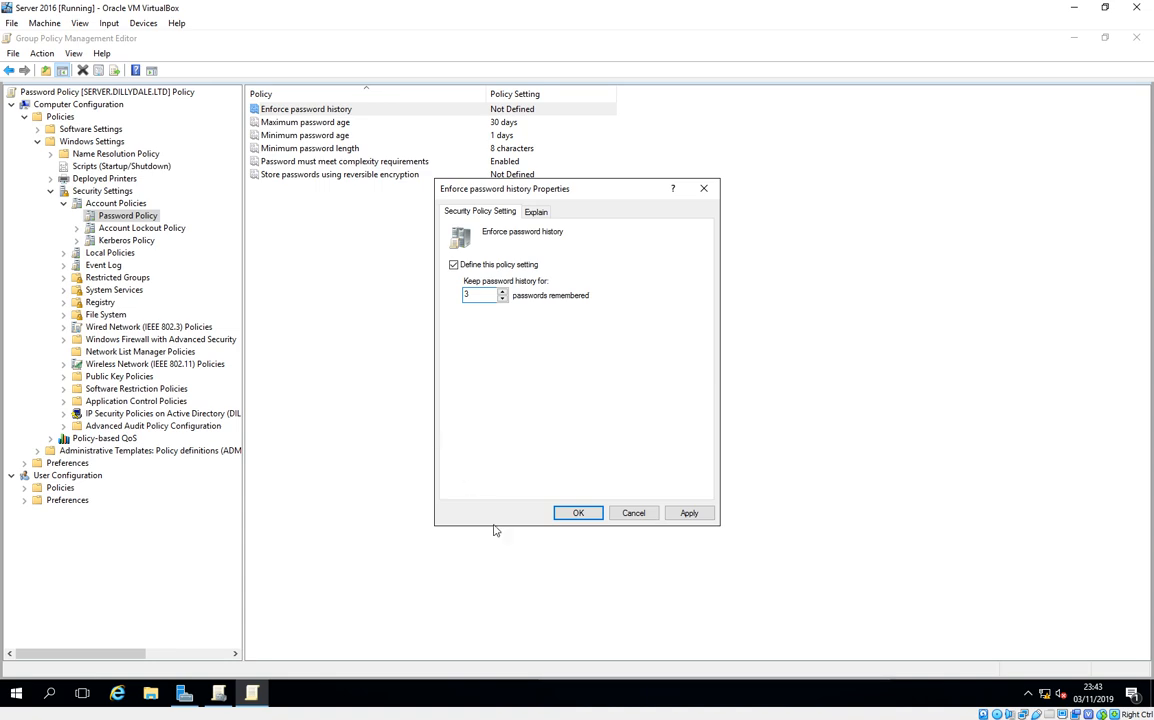
click(575, 515)
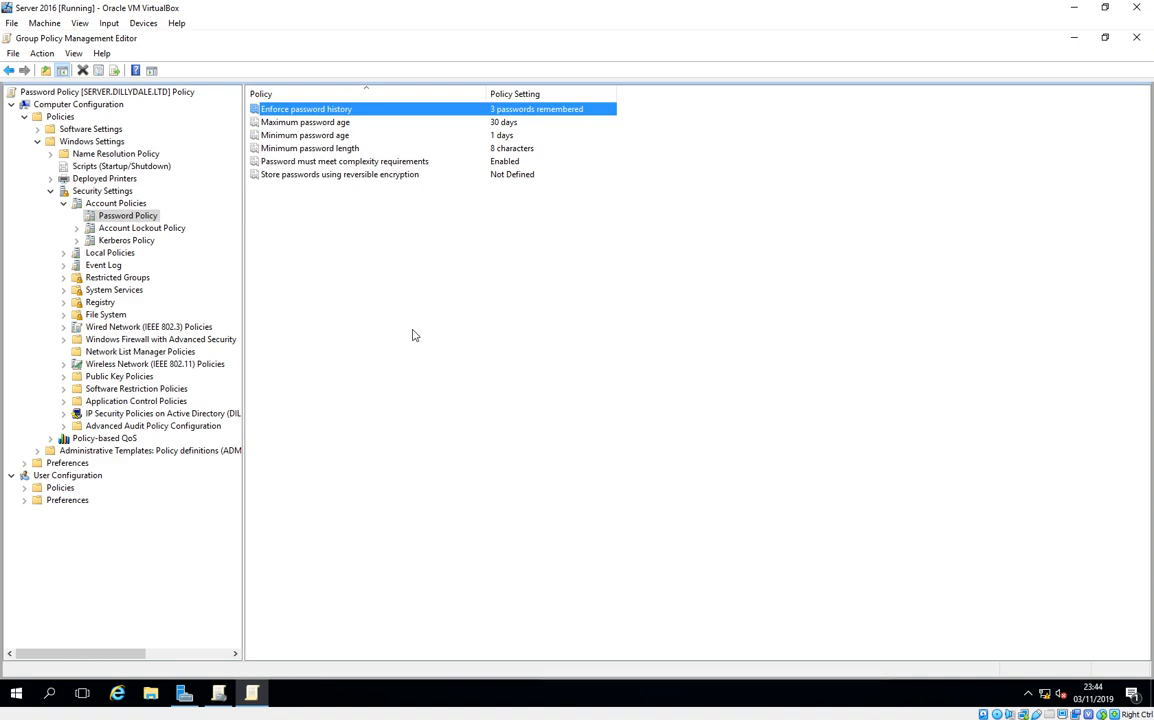
- In the Account Lockout Policy, define the lockout threshold as 3 invalid logon attempts and accept the suggested 30-minute duration and counter reset
click(168, 229)
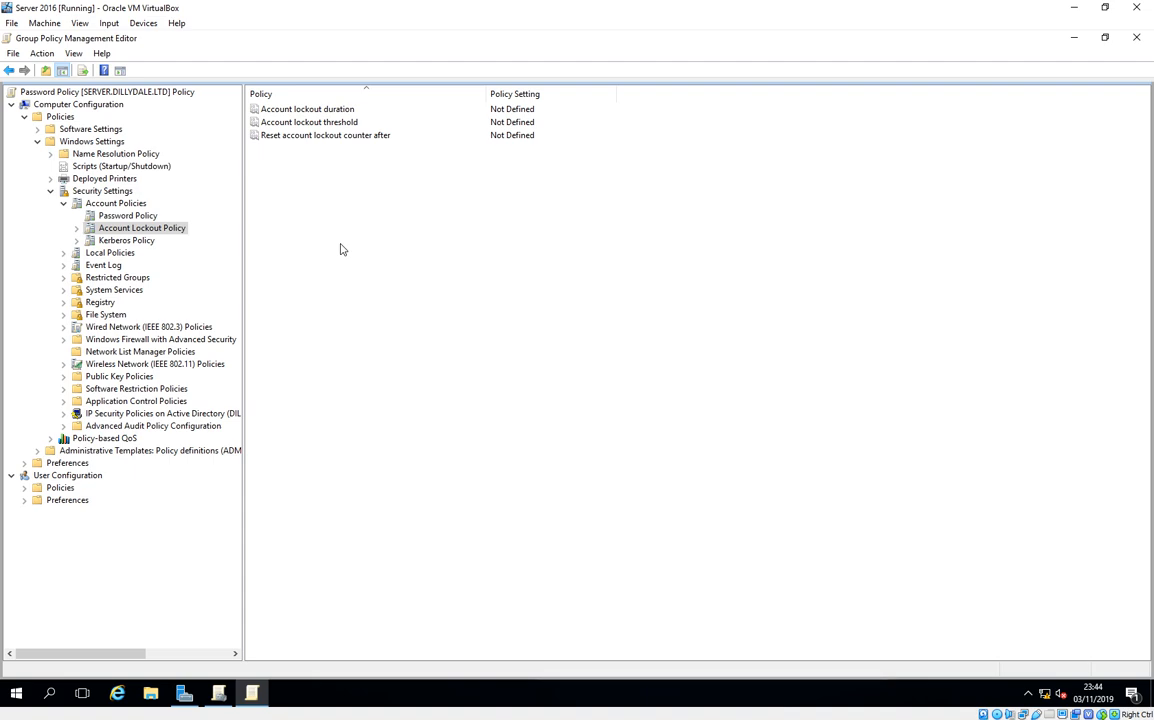
double_click(318, 122)
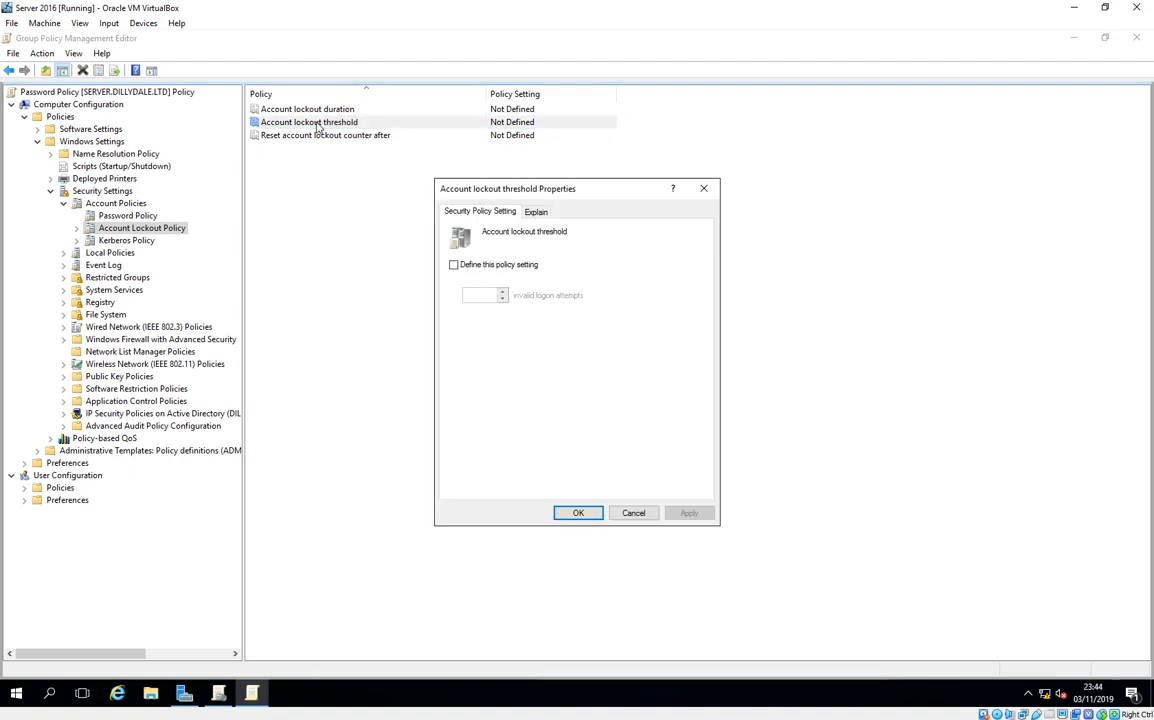
click(454, 265)
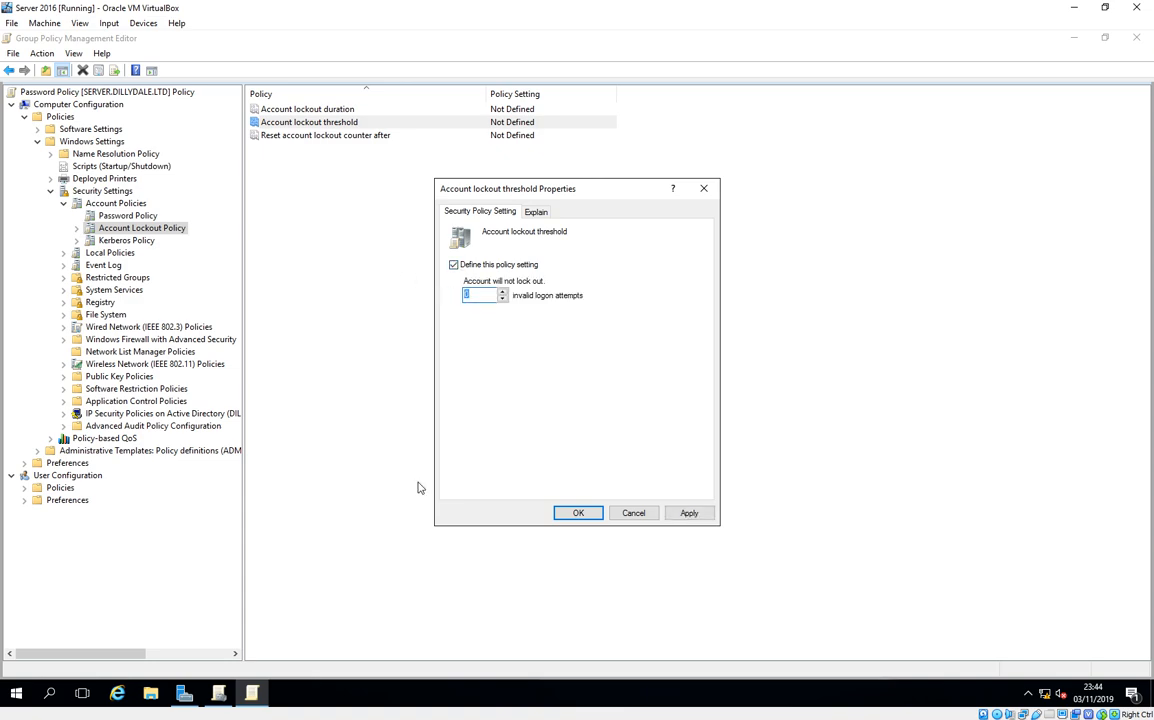
text(3)
click(578, 513)
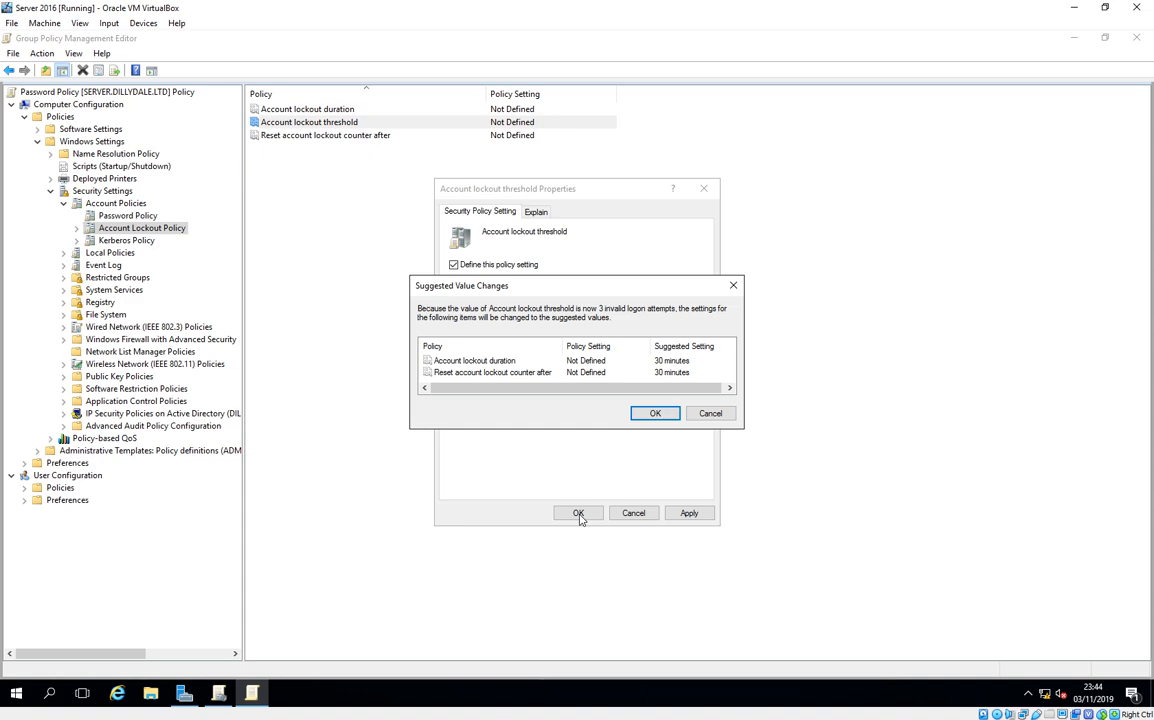
click(661, 415)
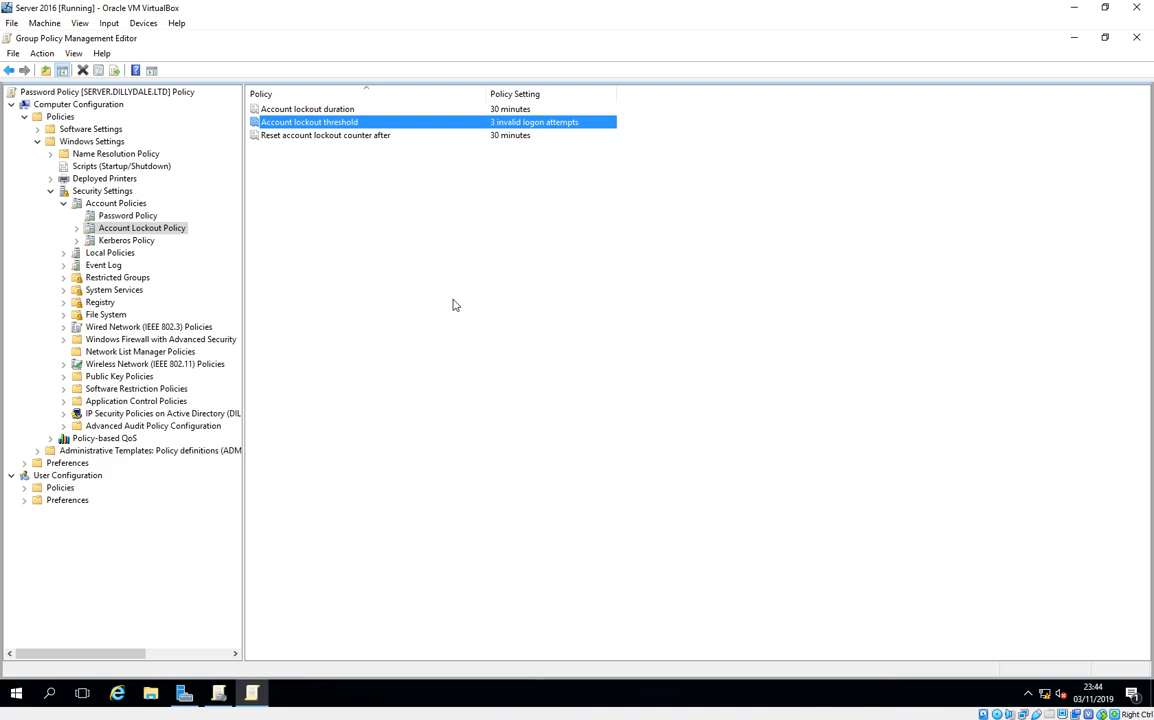
- Set "Reset account lockout counter after" to 15 minutes and close the policy editor
double_click(389, 137)
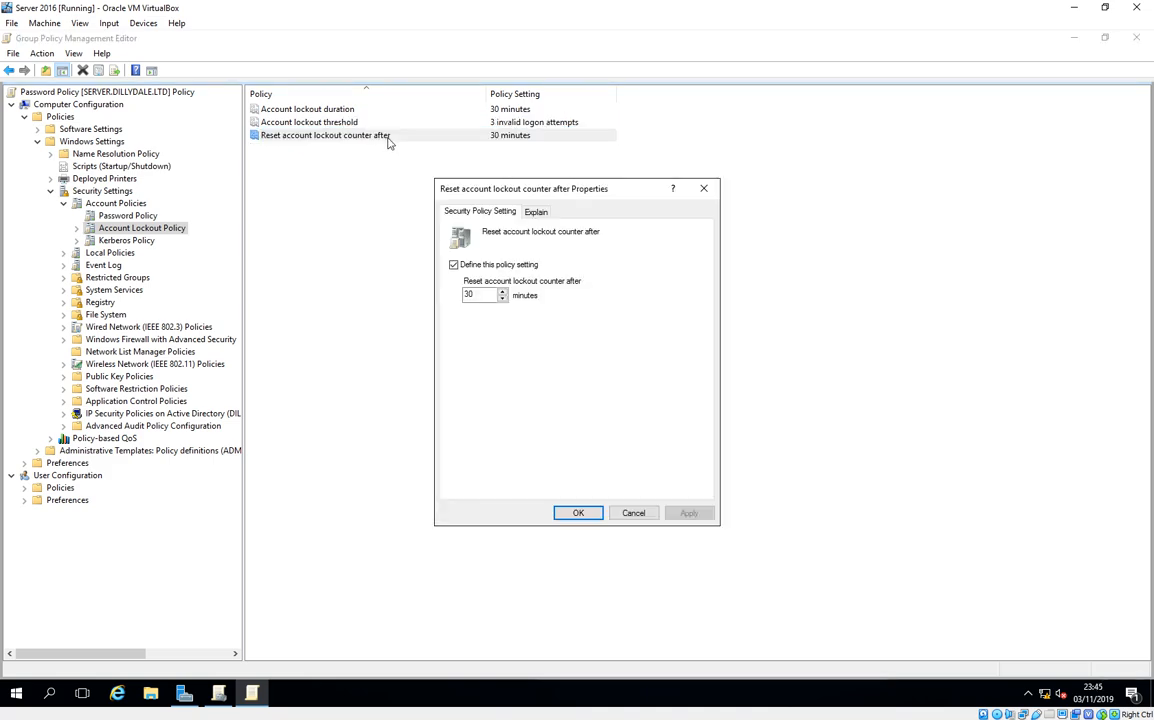
drag(483, 296, 437, 303)
text(15)
click(578, 512)
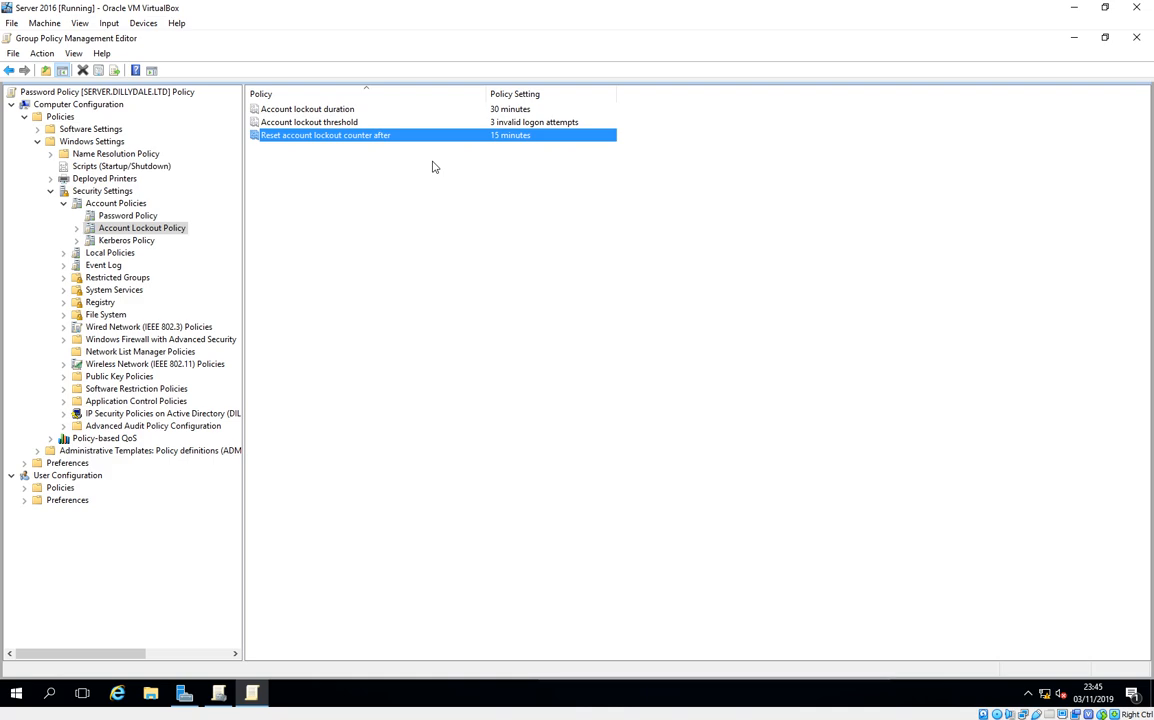
click(419, 111)
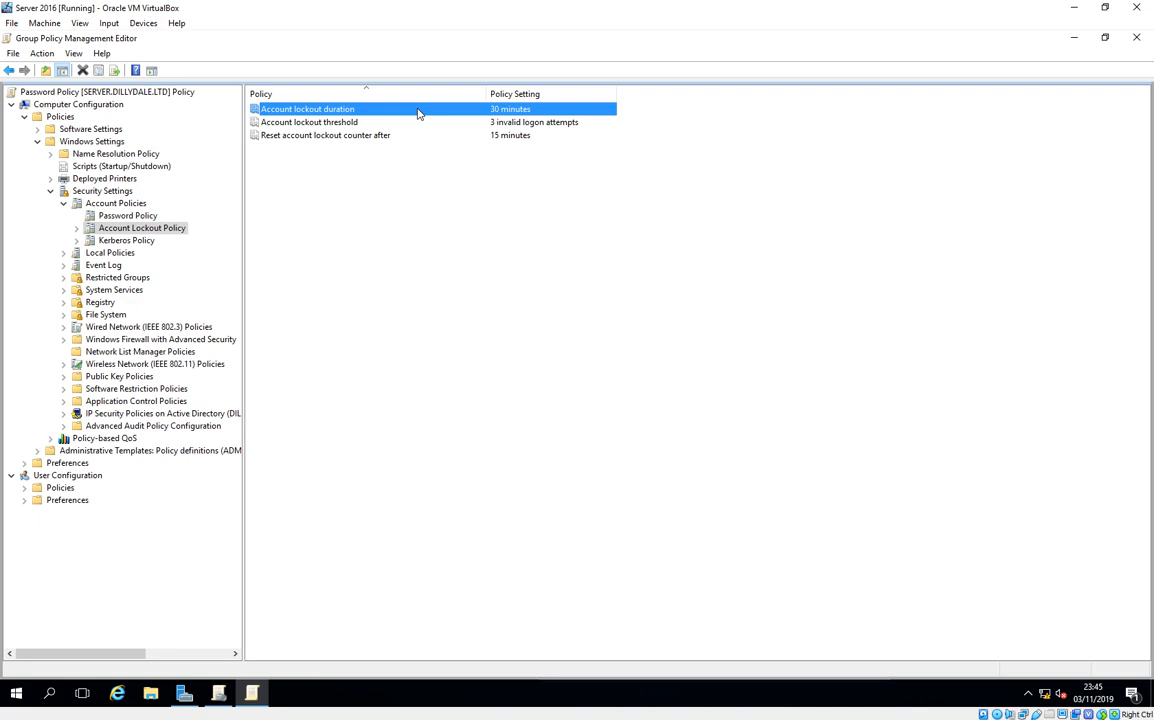
click(1136, 40)
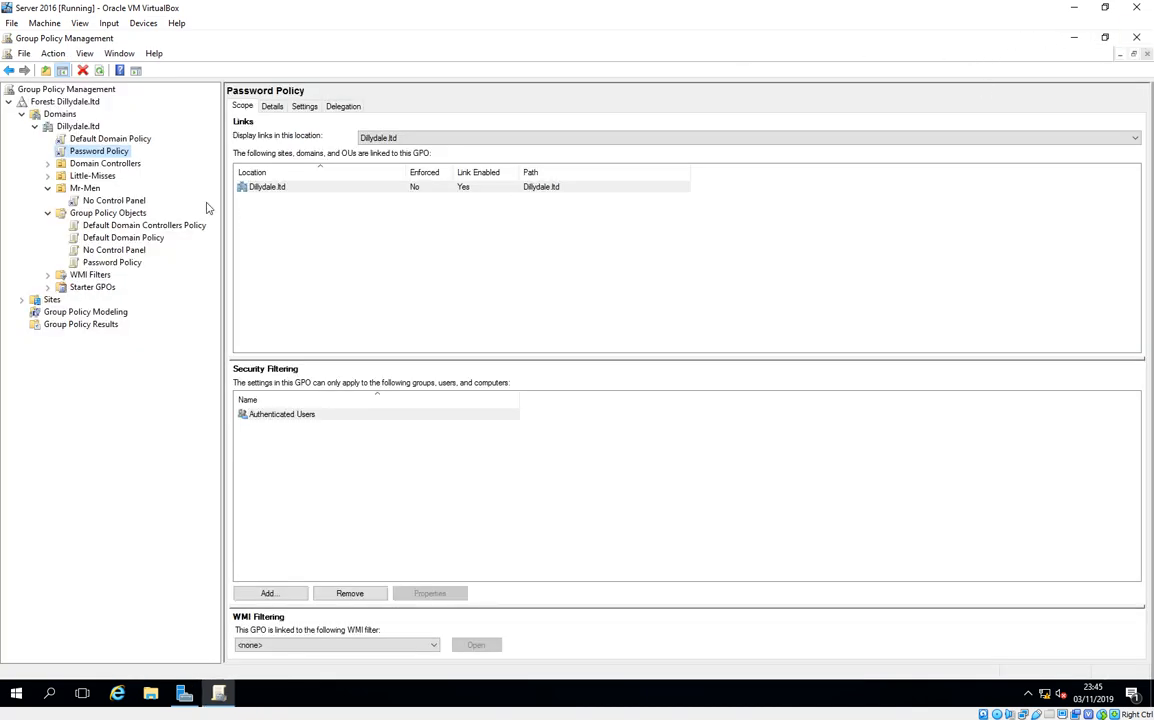